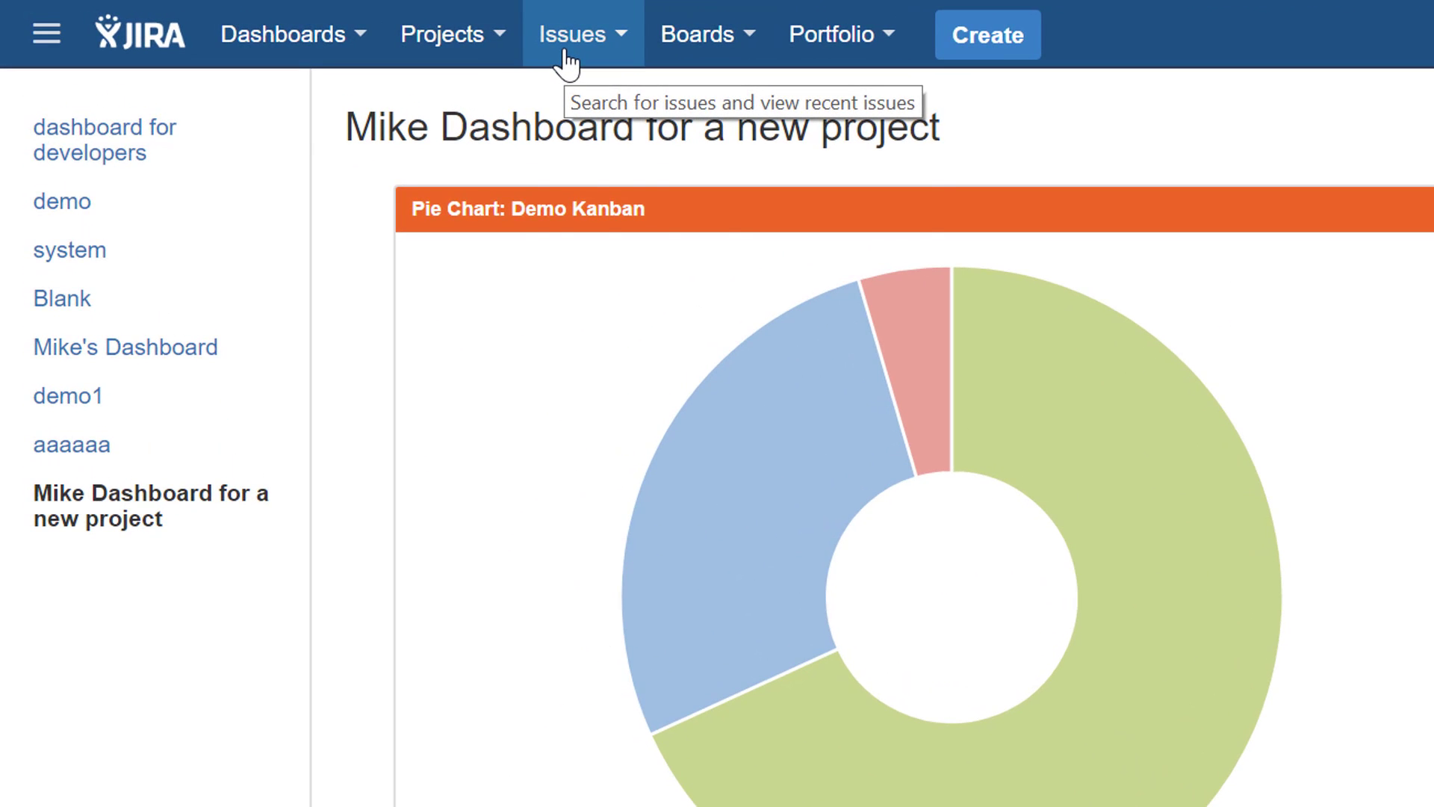
- Go to the full issue search page from the Issues menu, listing all 184 issues
{"action": "left_click", "coordinate": [568, 65]}
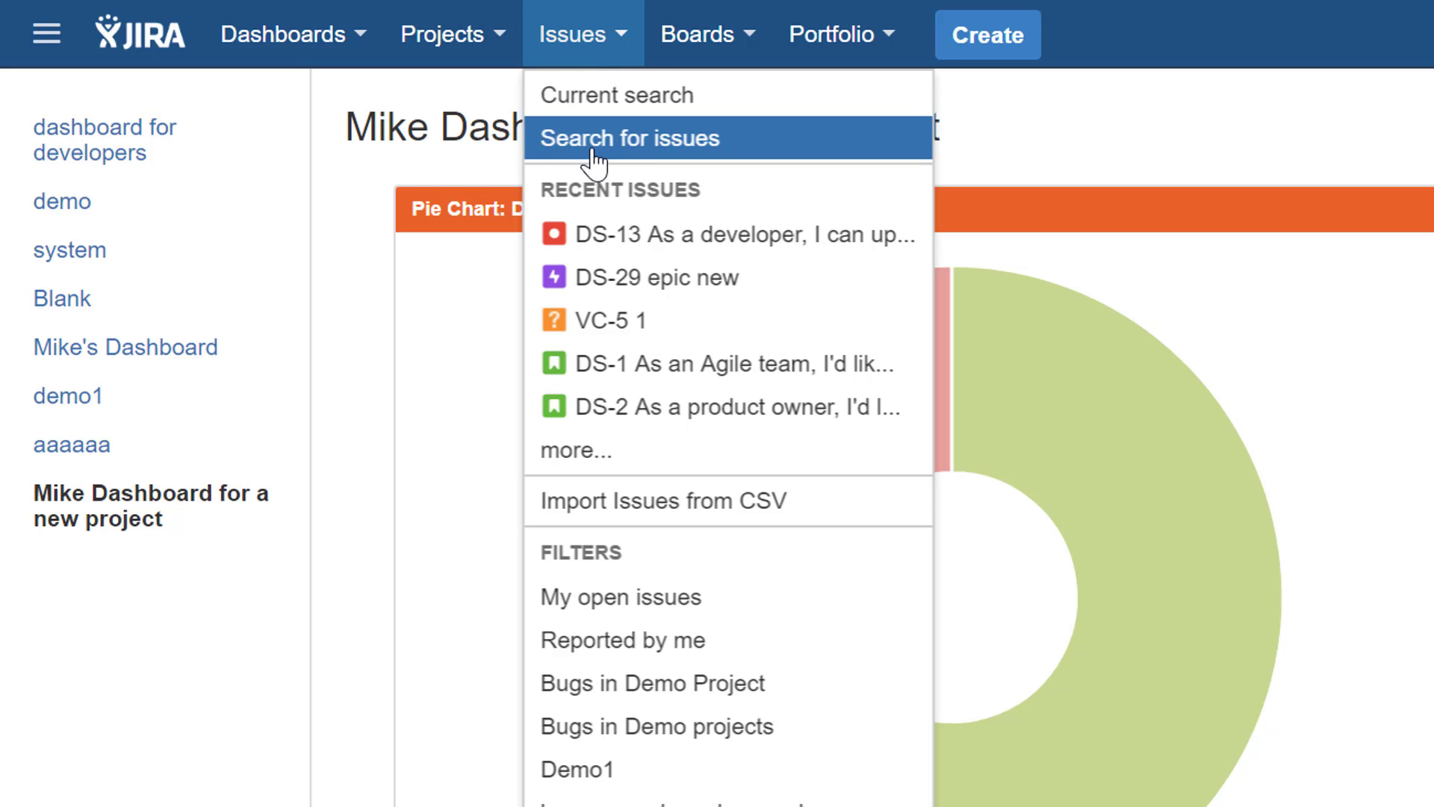
{"action": "left_click", "coordinate": [634, 148]}
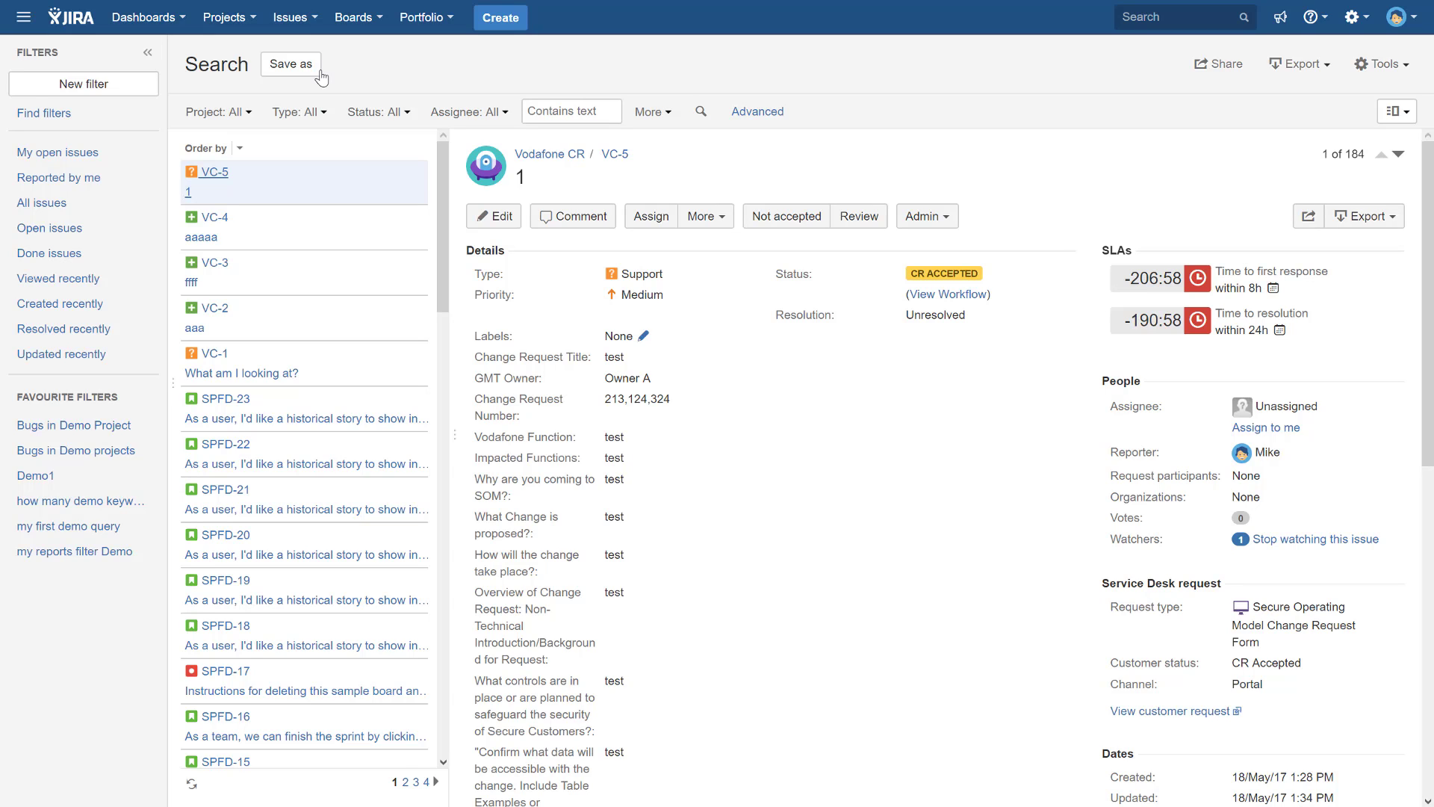
- Filter the search to project Demo Kanban and issue type Task
{"action": "left_click", "coordinate": [249, 116]}
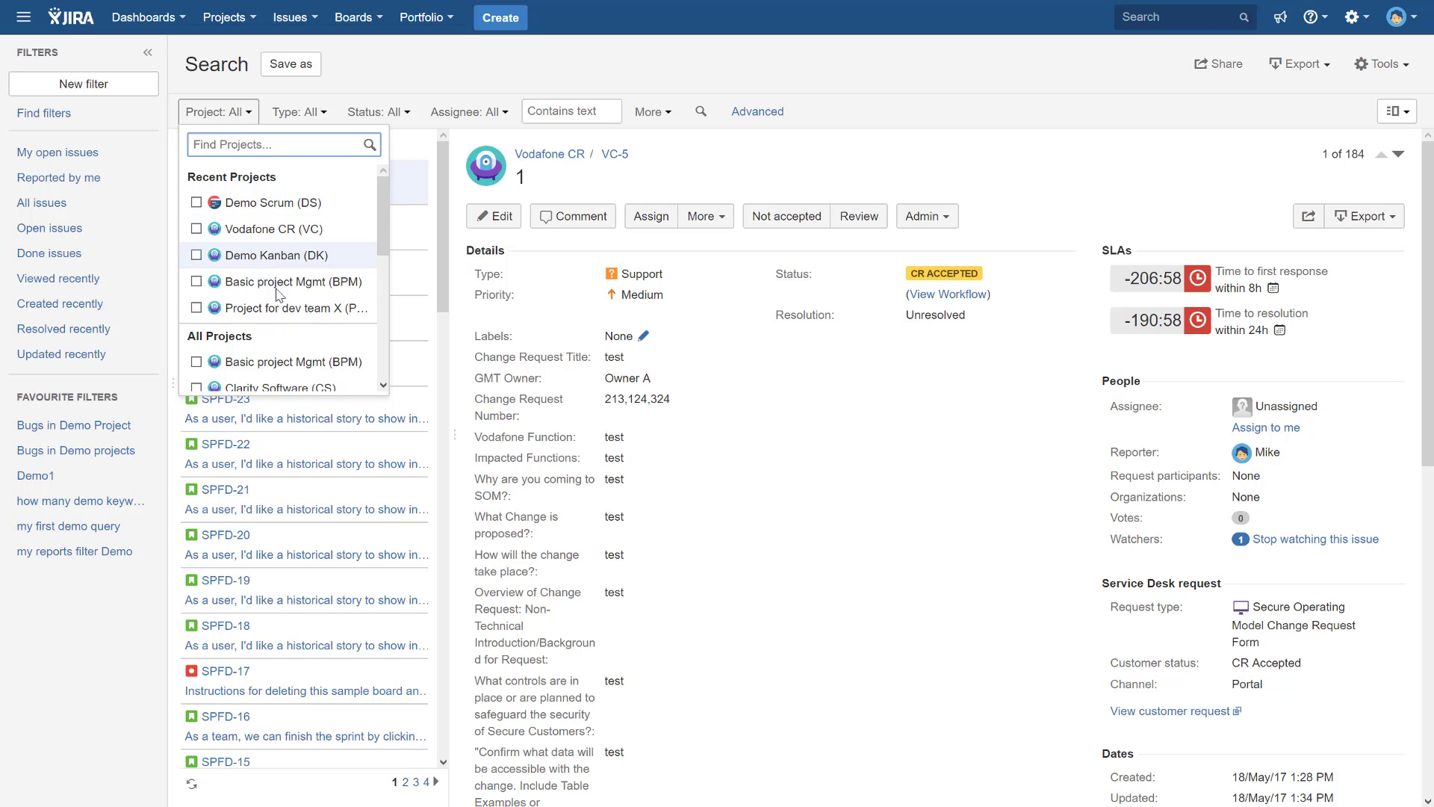
{"action": "scroll", "coordinate": [259, 287], "scroll_direction": "down", "scroll_amount": 2}
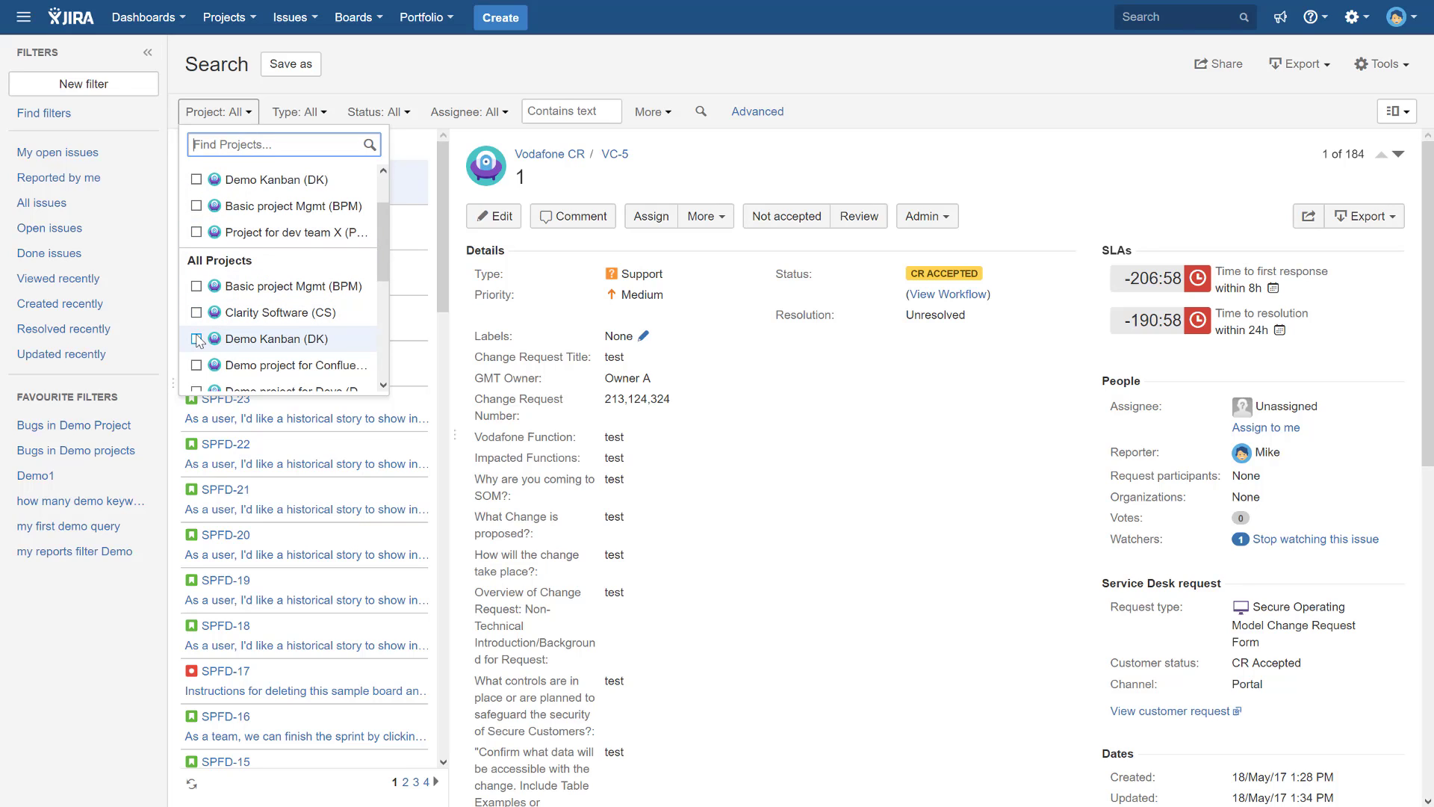
{"action": "left_click", "coordinate": [212, 336]}
{"action": "left_click", "coordinate": [343, 112]}
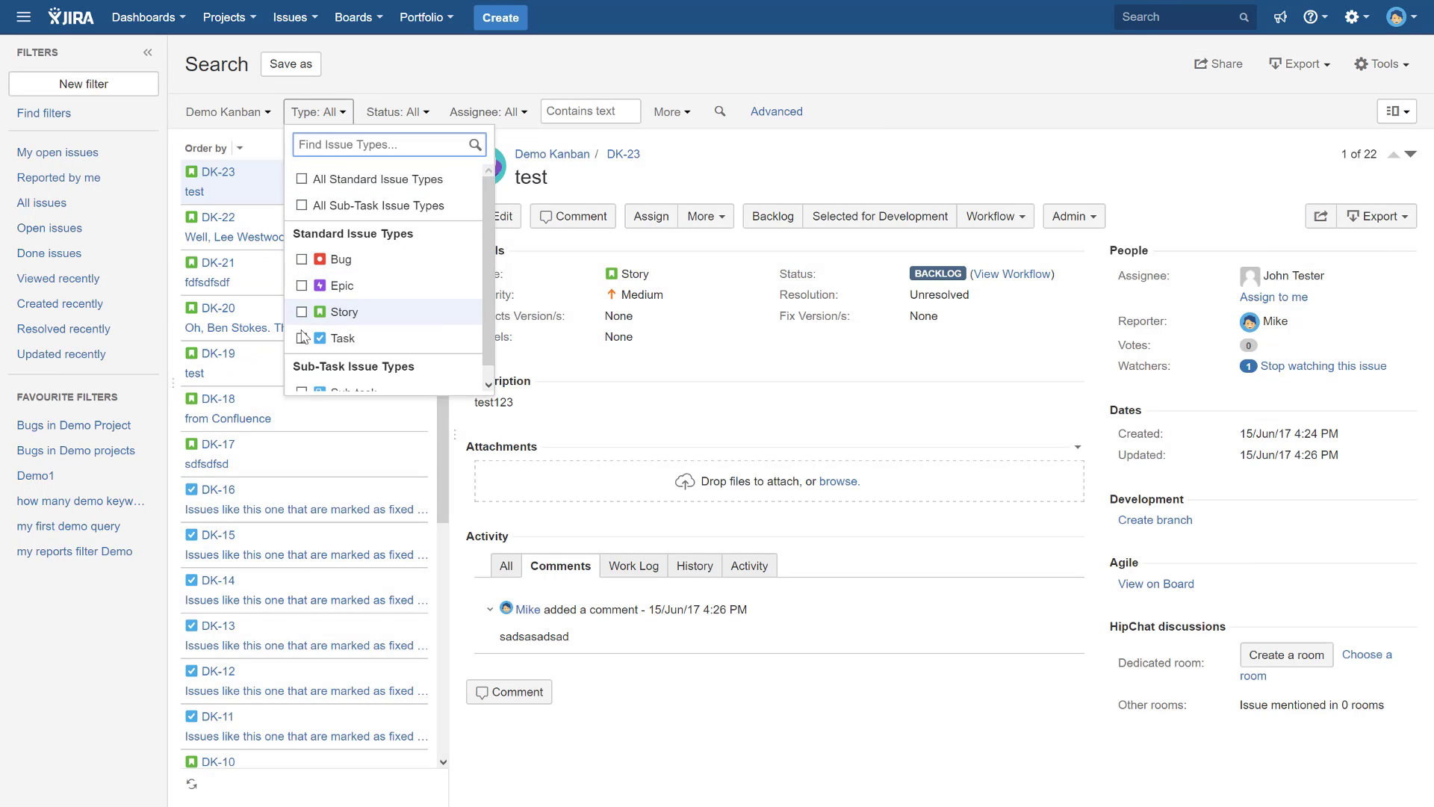
{"action": "left_click", "coordinate": [301, 340]}
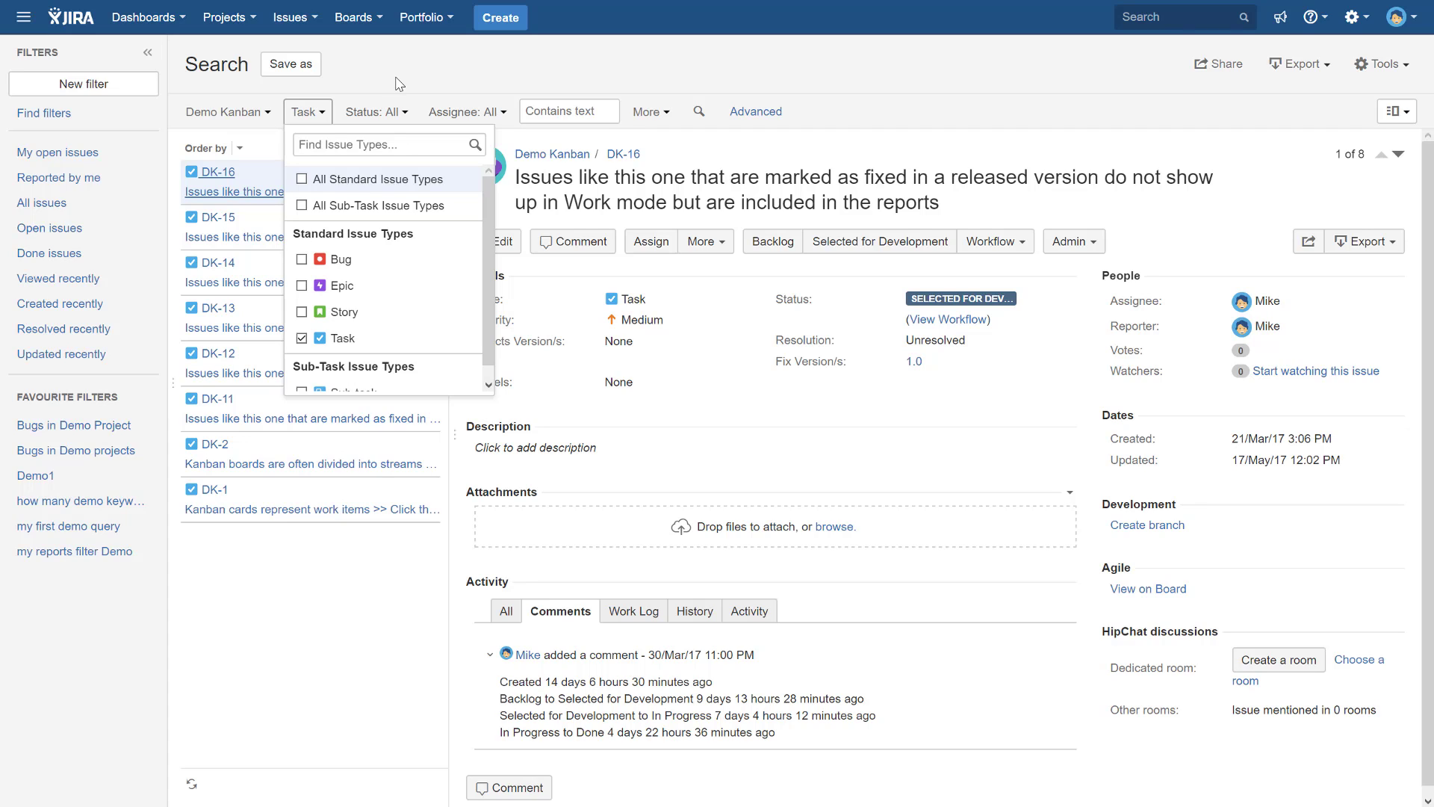
{"action": "left_click", "coordinate": [400, 80]}
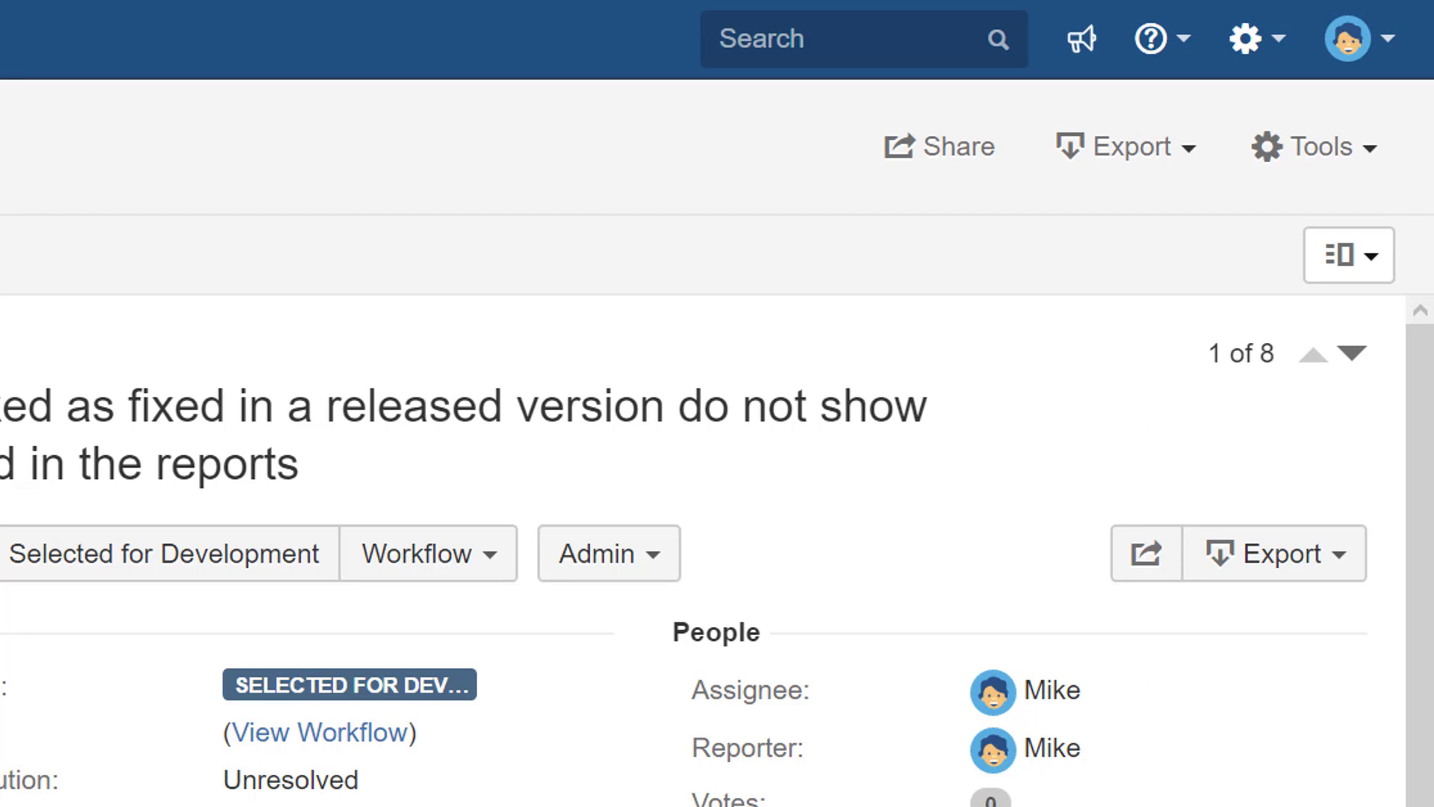
- Start a bulk change on all 8 matching issues from the Tools menu
{"action": "left_click", "coordinate": [1341, 153]}
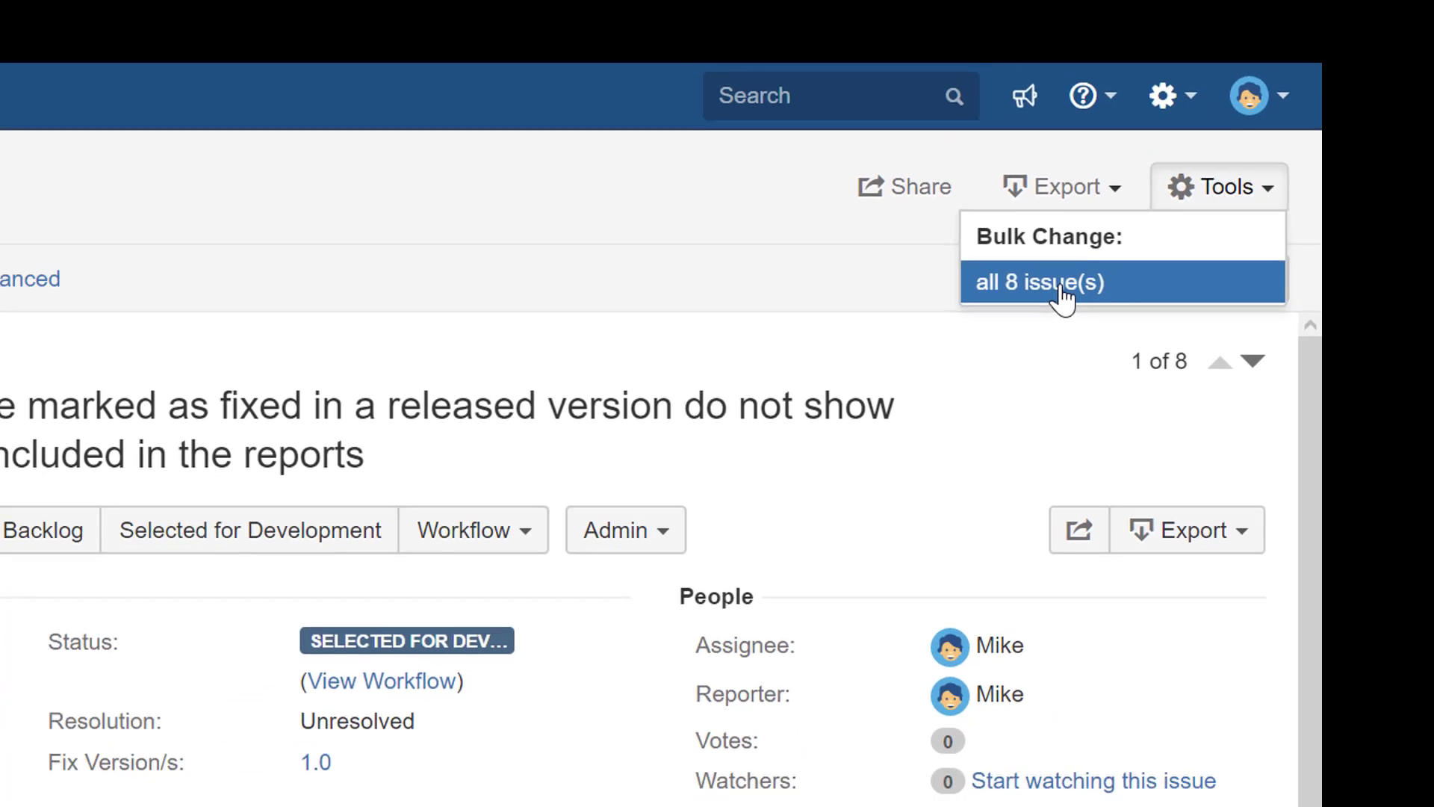
{"action": "left_click", "coordinate": [1126, 275]}
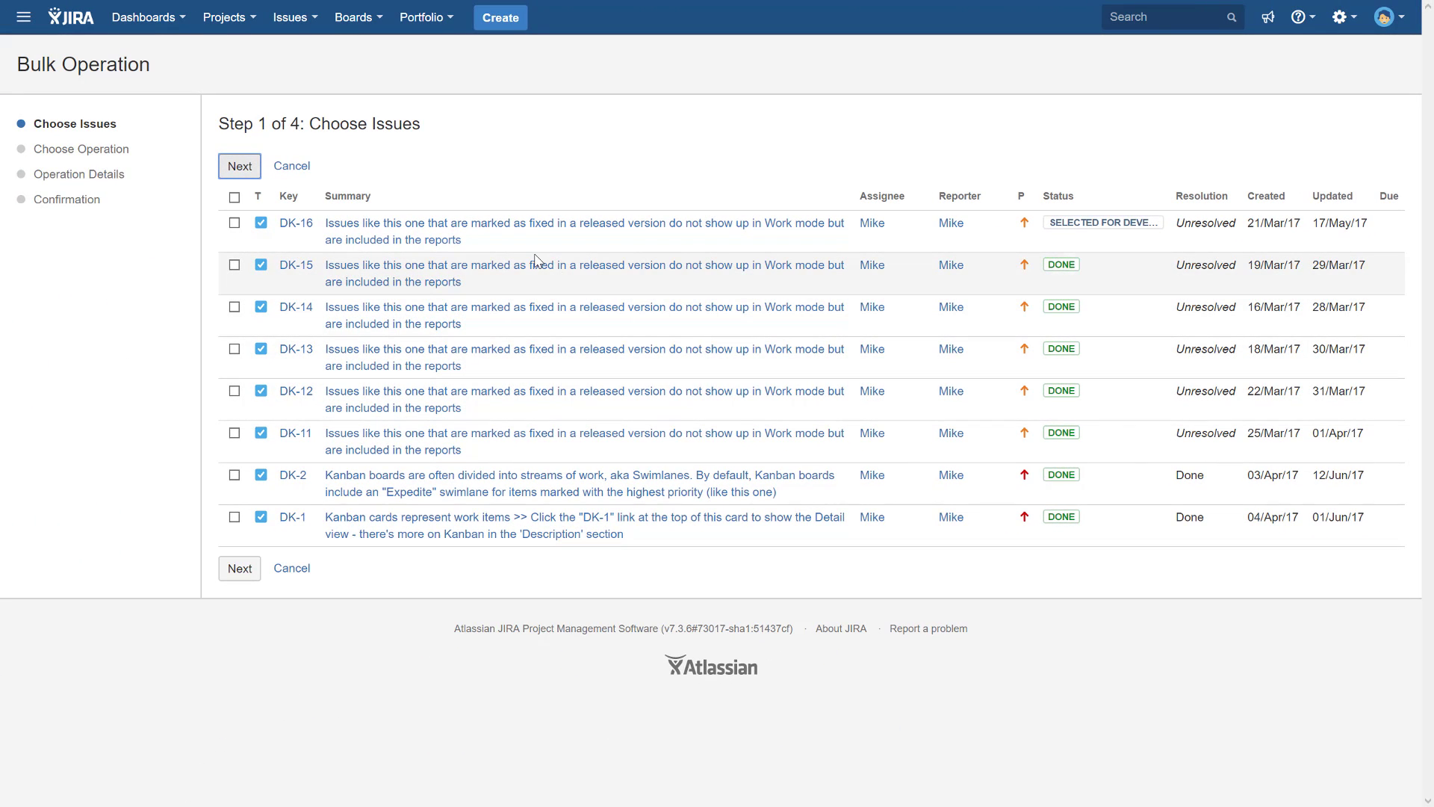
- Select all 8 Demo Kanban tasks in step 1 and advance to choosing the operation
{"action": "left_click", "coordinate": [233, 199]}
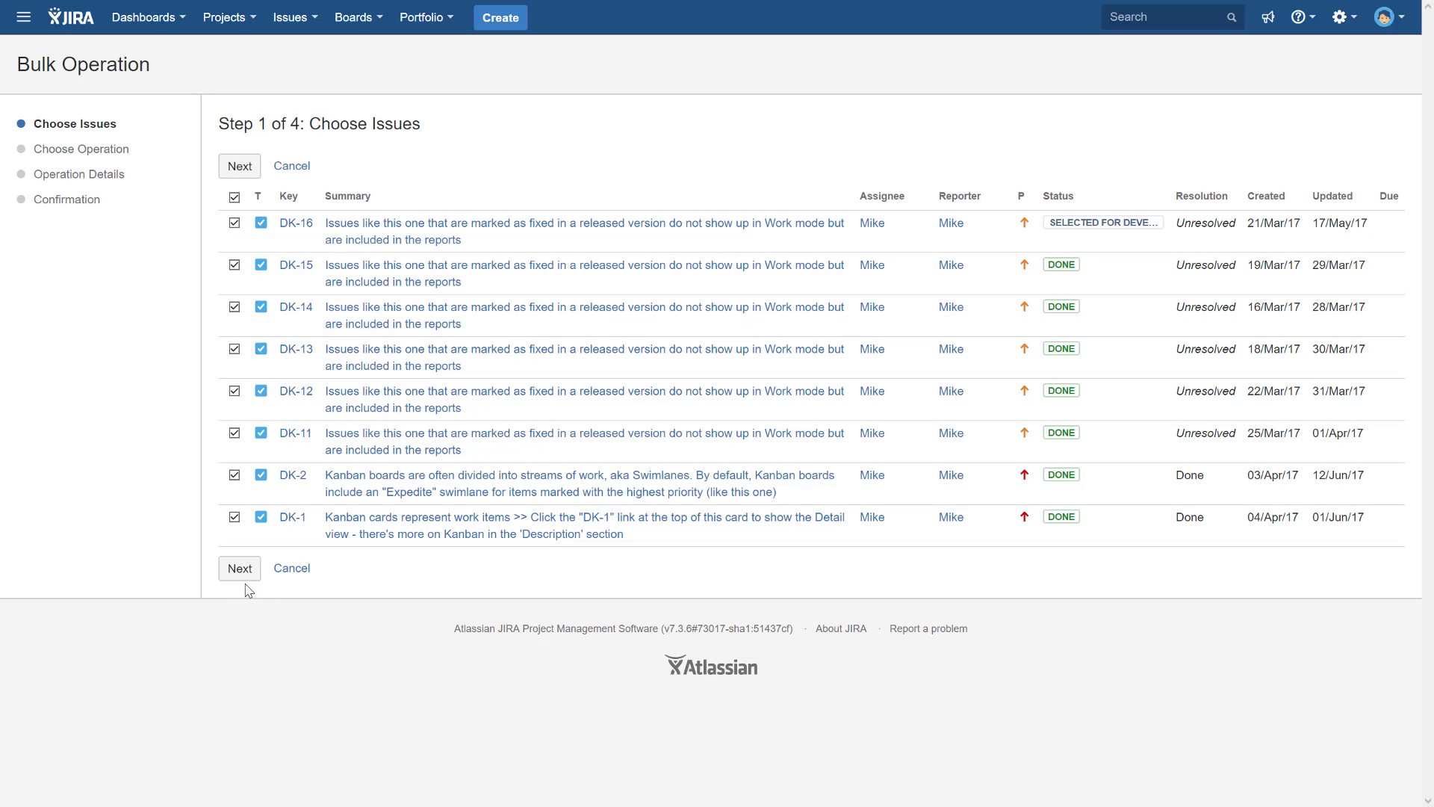
{"action": "left_click", "coordinate": [232, 570]}
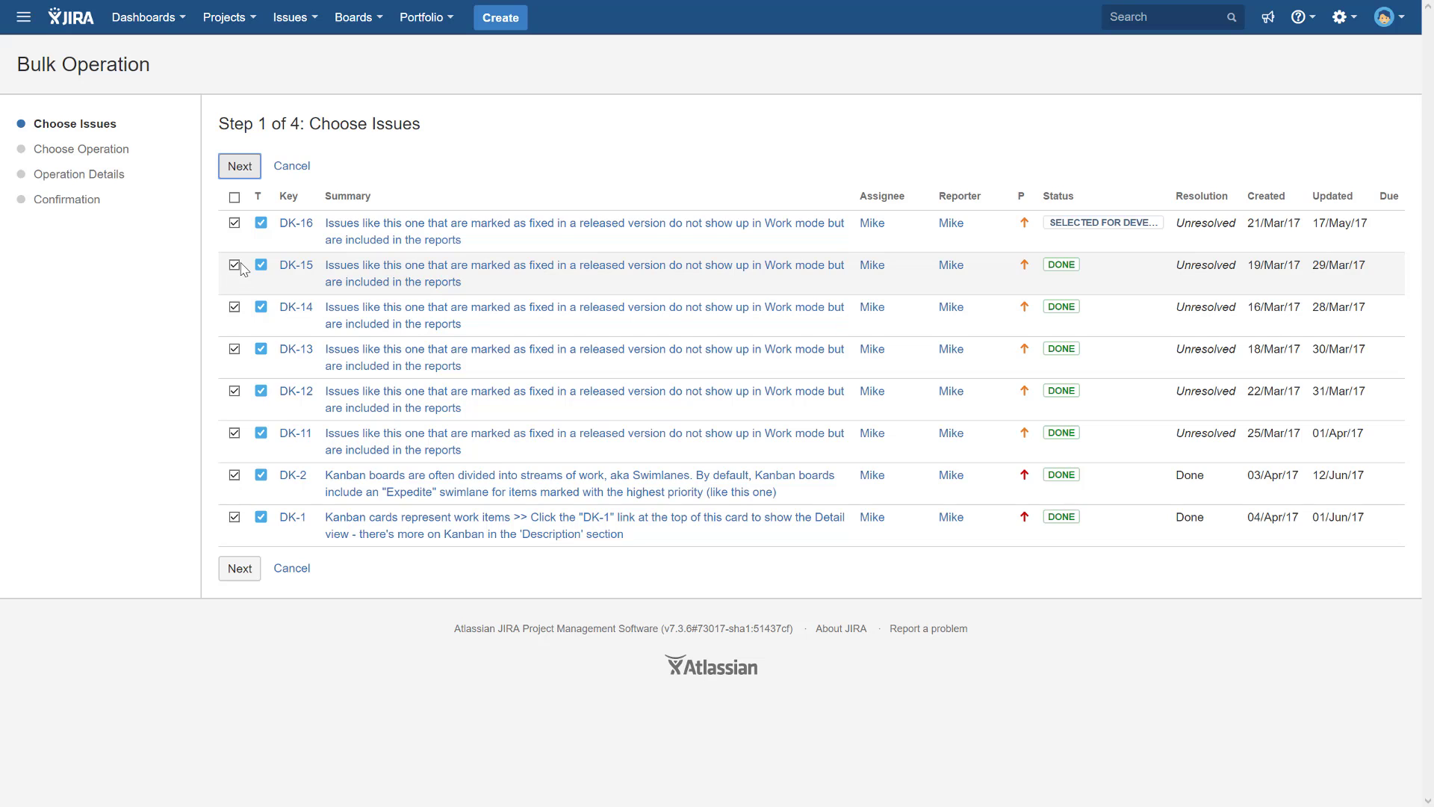
{"action": "left_click", "coordinate": [233, 199]}
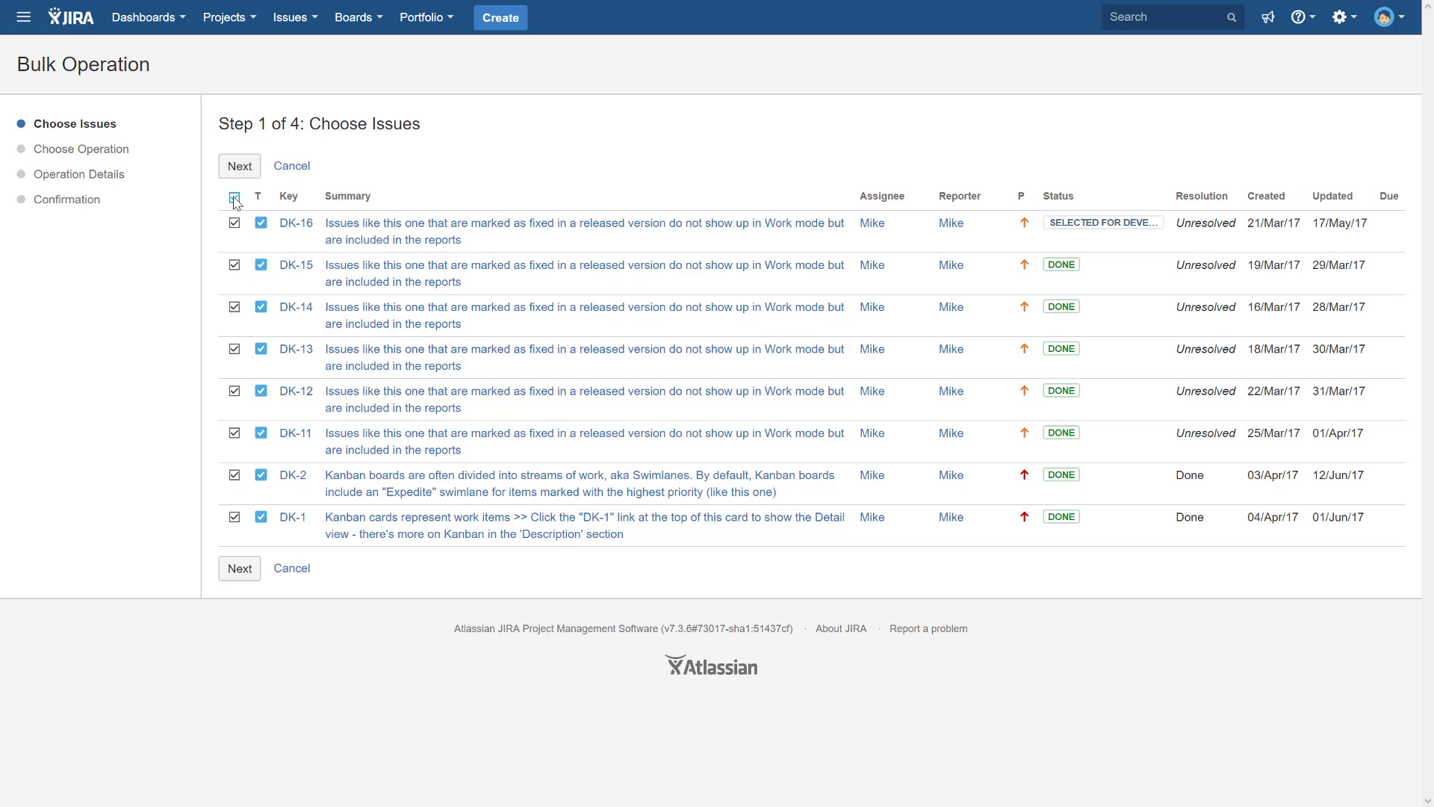
{"action": "left_click", "coordinate": [233, 569]}
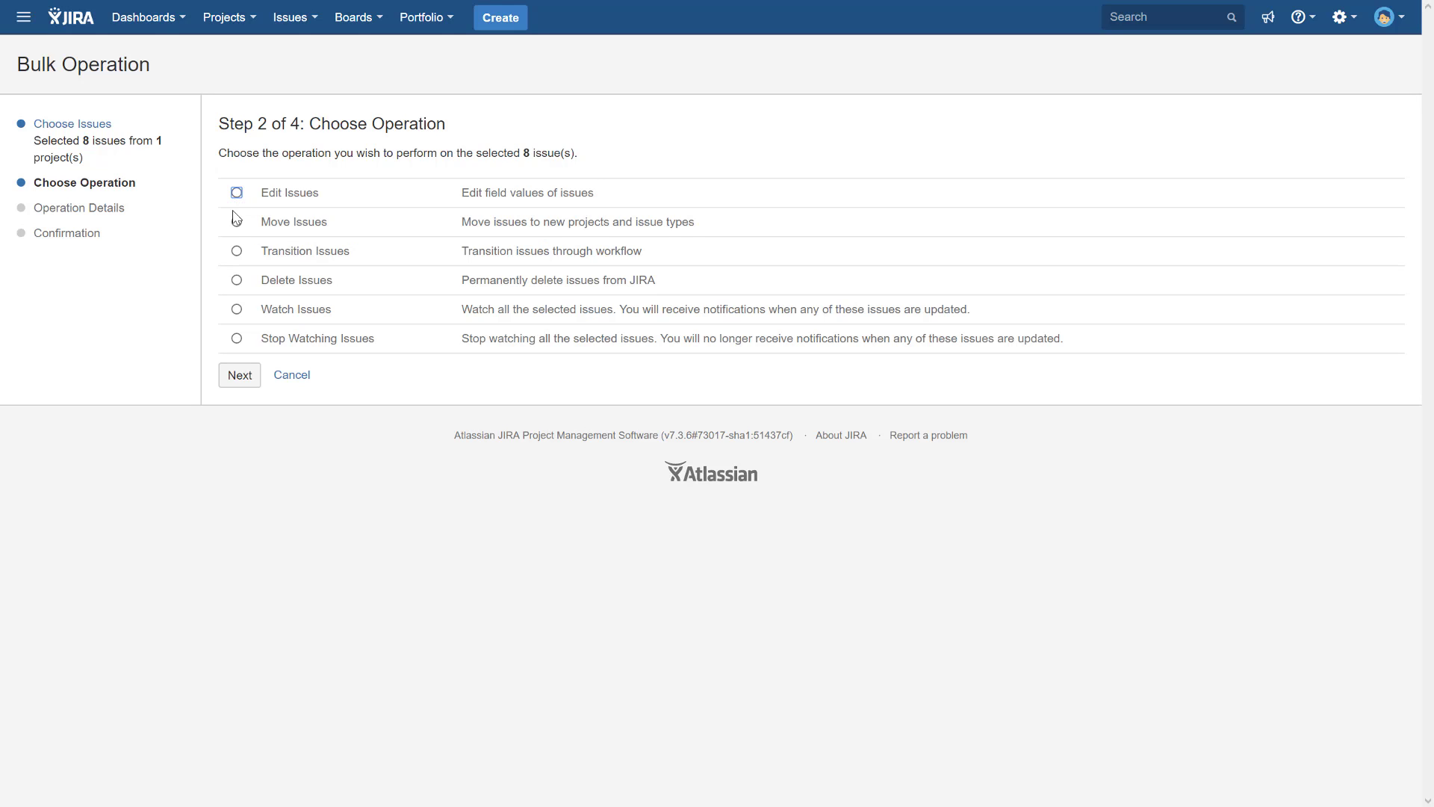
- Choose Transition Issues as the bulk operation and continue to the available transitions
{"action": "left_click", "coordinate": [239, 193]}
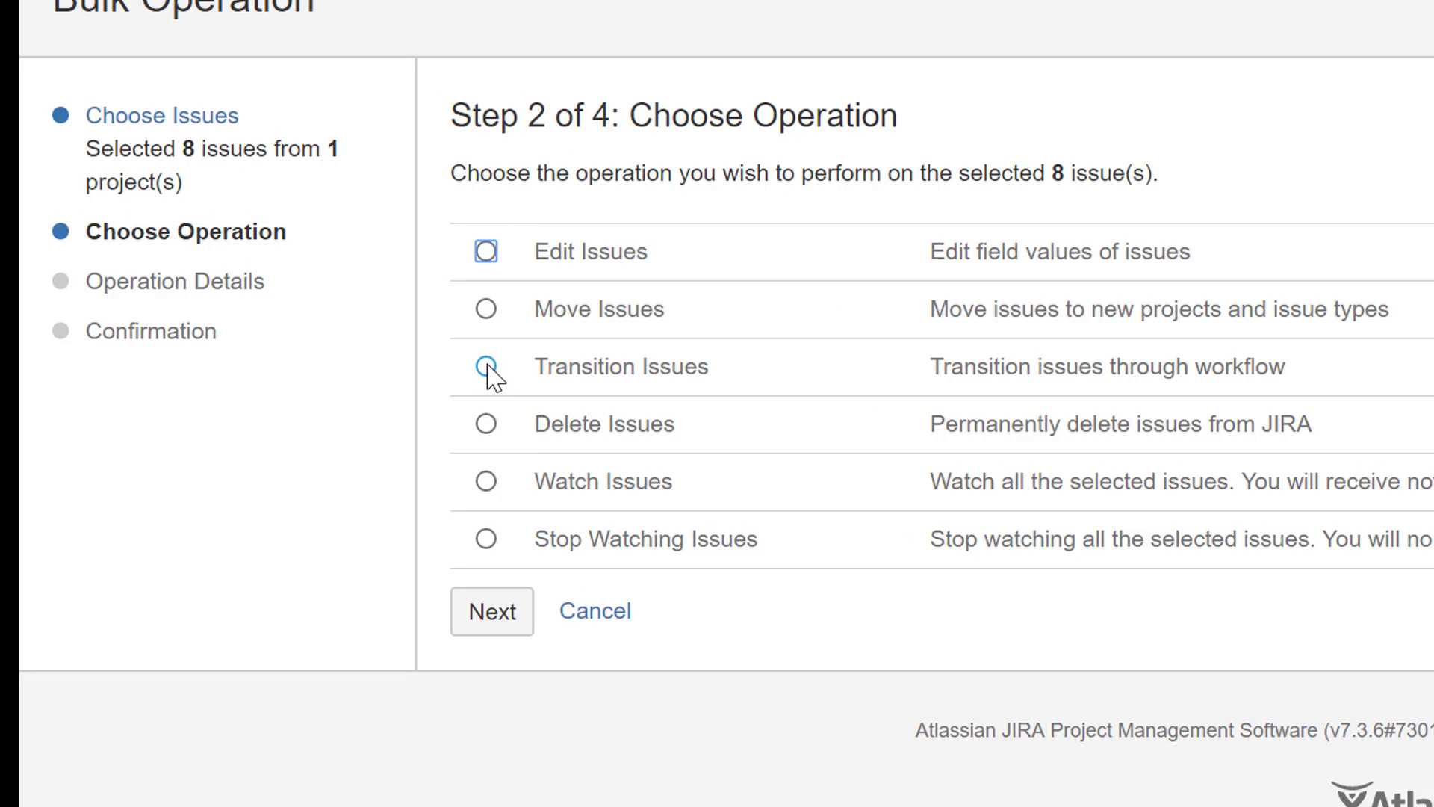
{"action": "left_click", "coordinate": [486, 366]}
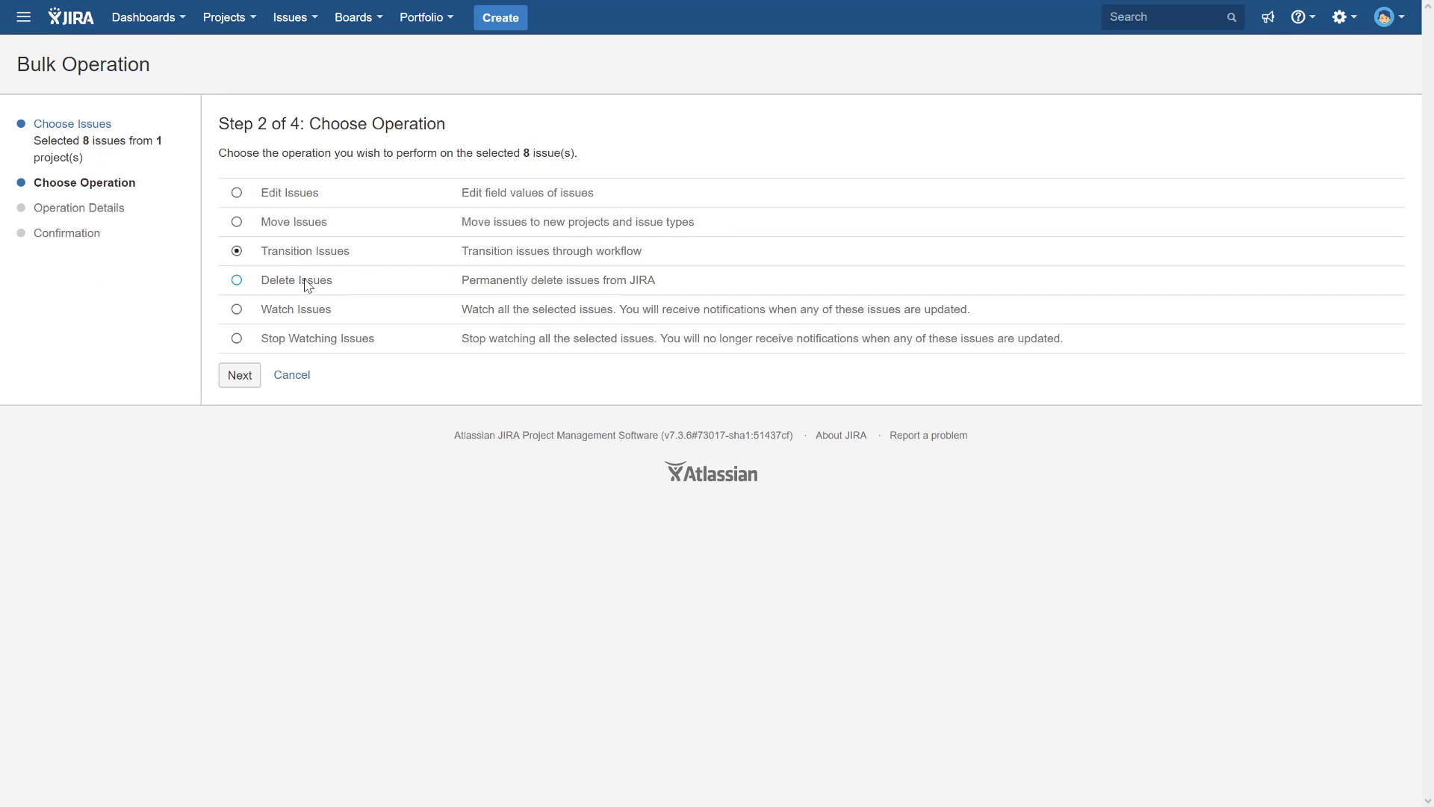
{"action": "left_click", "coordinate": [240, 377]}
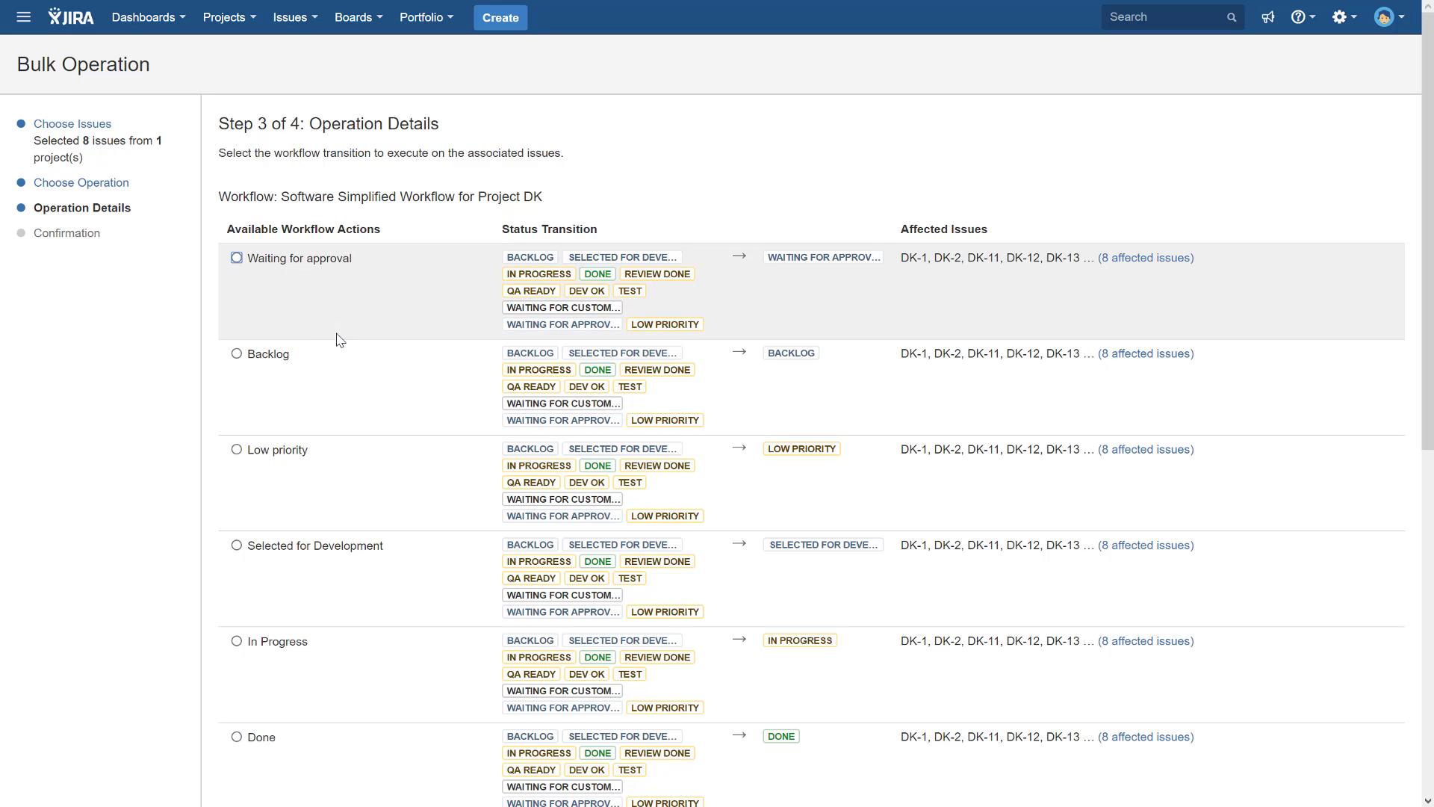
{"action": "scroll", "coordinate": [342, 357], "scroll_direction": "down", "scroll_amount": 3}
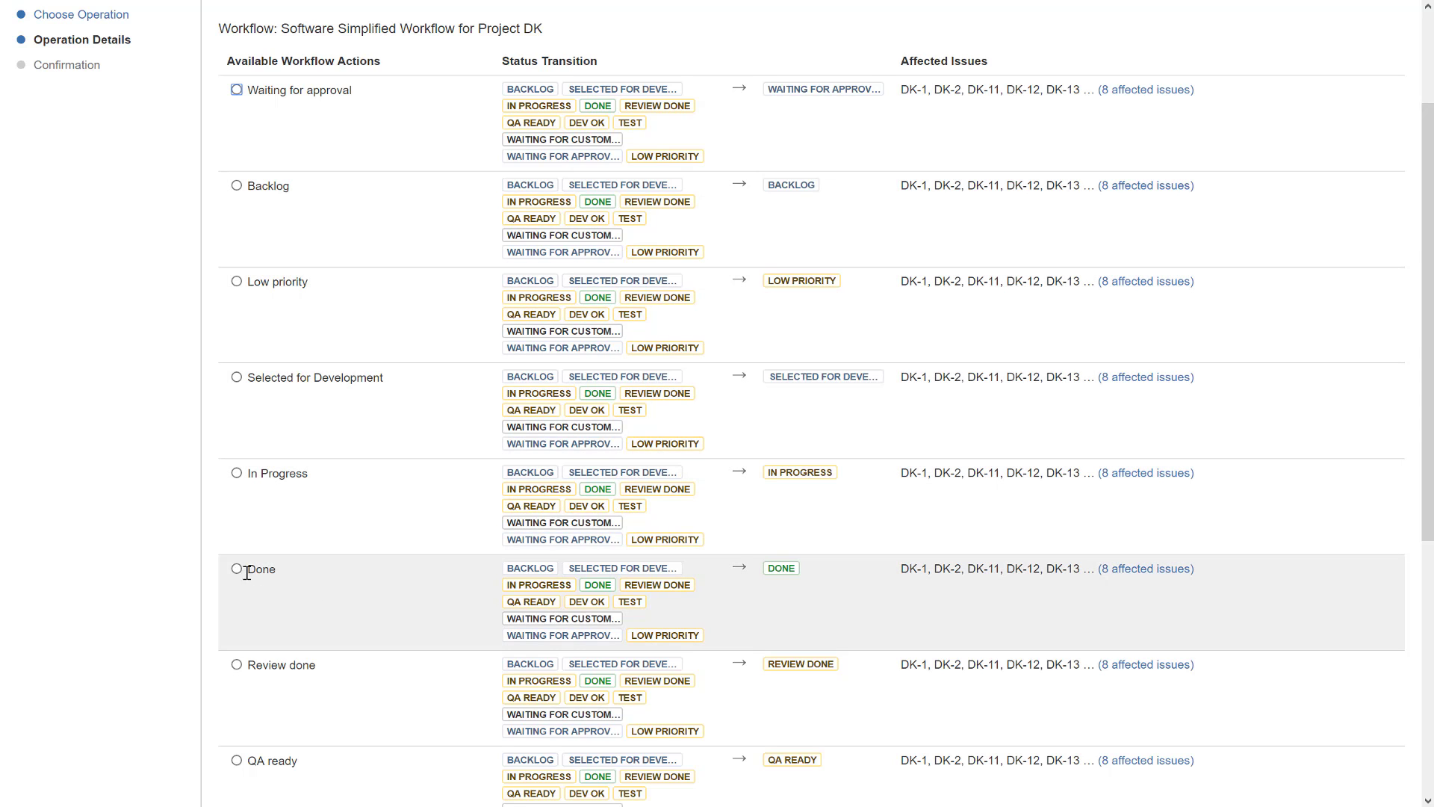
- Pick the Done workflow transition for all 8 issues and continue to its field settings
{"action": "left_click", "coordinate": [236, 569]}
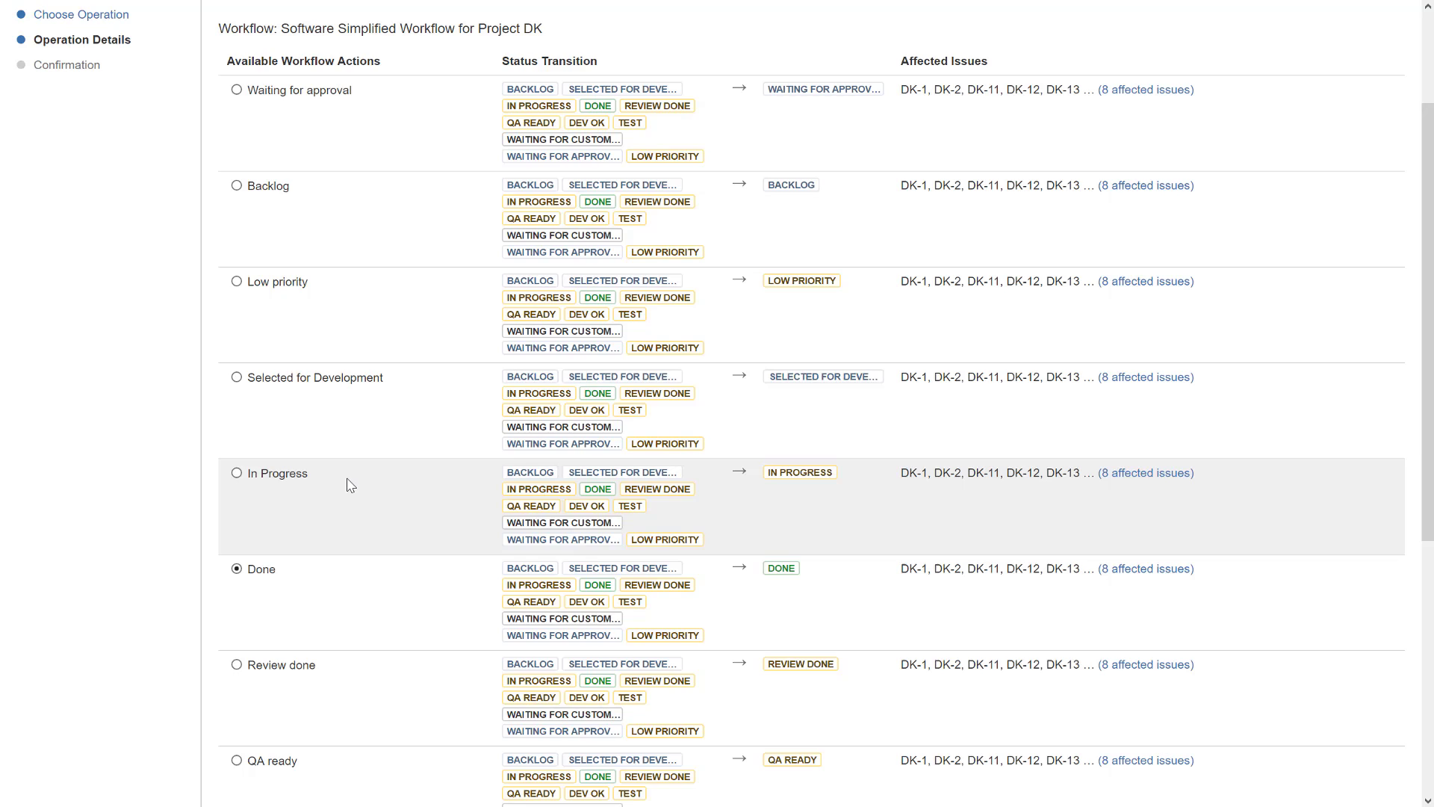
{"action": "scroll", "coordinate": [346, 484], "scroll_direction": "down", "scroll_amount": 3}
{"action": "scroll", "coordinate": [344, 472], "scroll_direction": "down", "scroll_amount": 1}
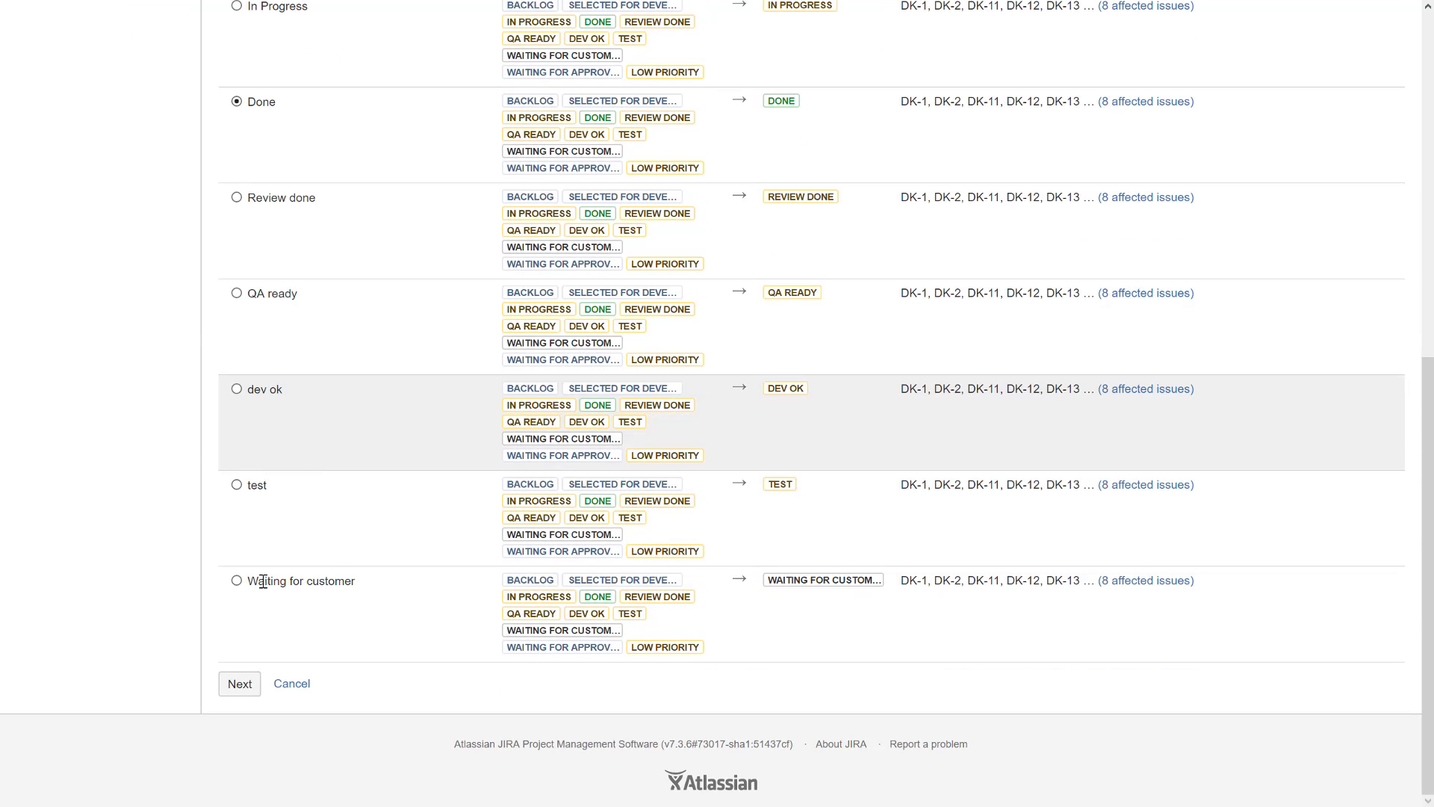
{"action": "left_click", "coordinate": [240, 687]}
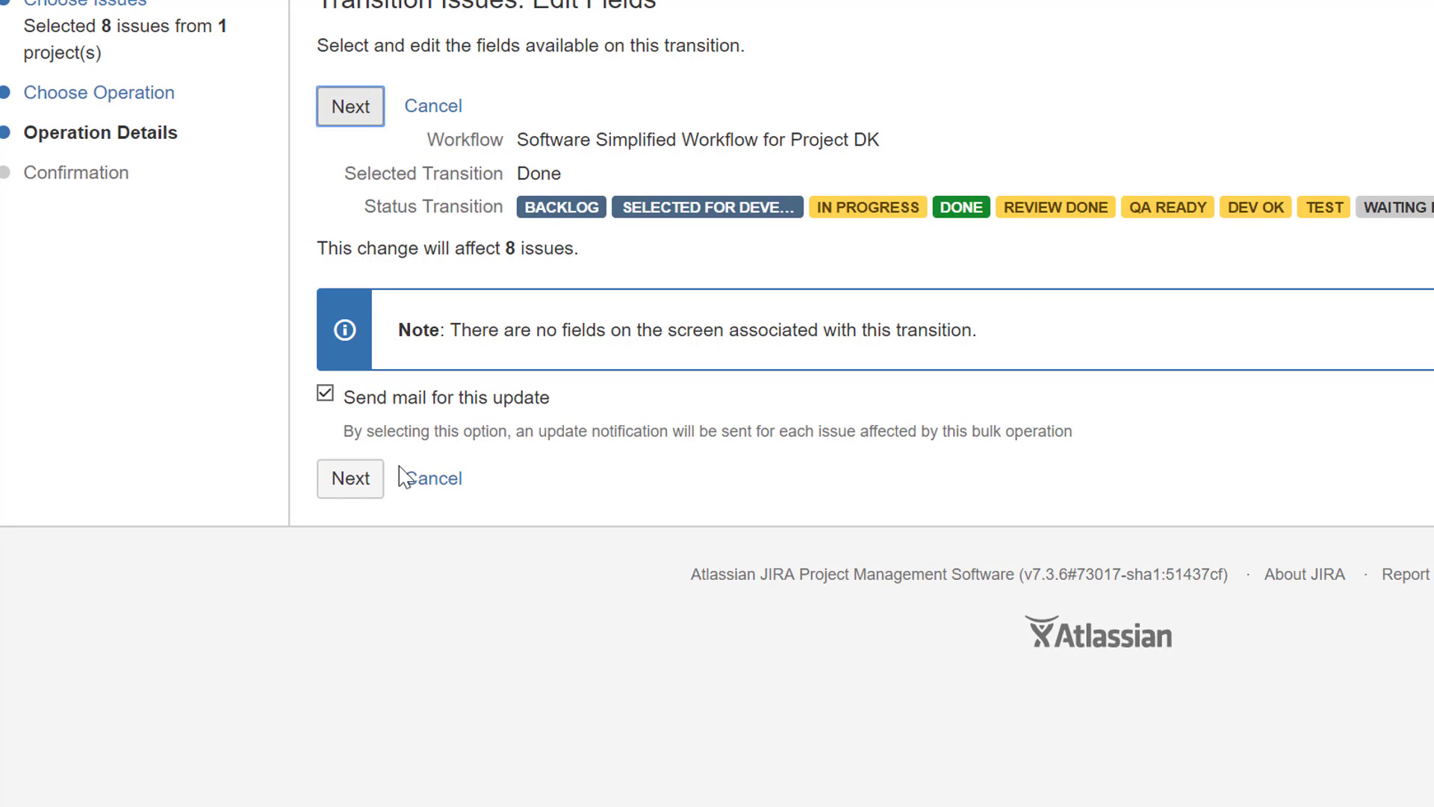
- Disable the update email, then confirm moving all 8 issues to Done
{"action": "left_click", "coordinate": [325, 394]}
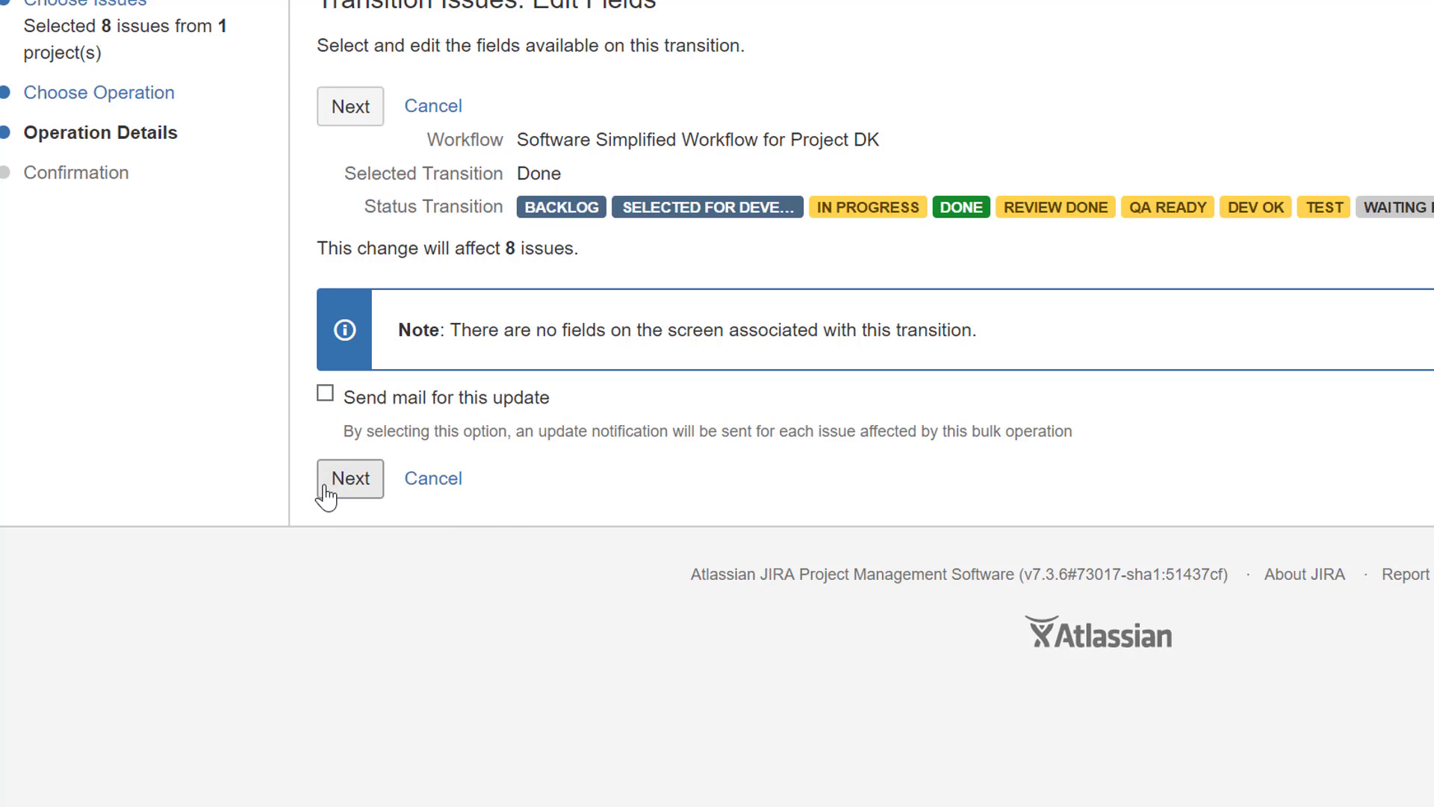
{"action": "left_click", "coordinate": [351, 481]}
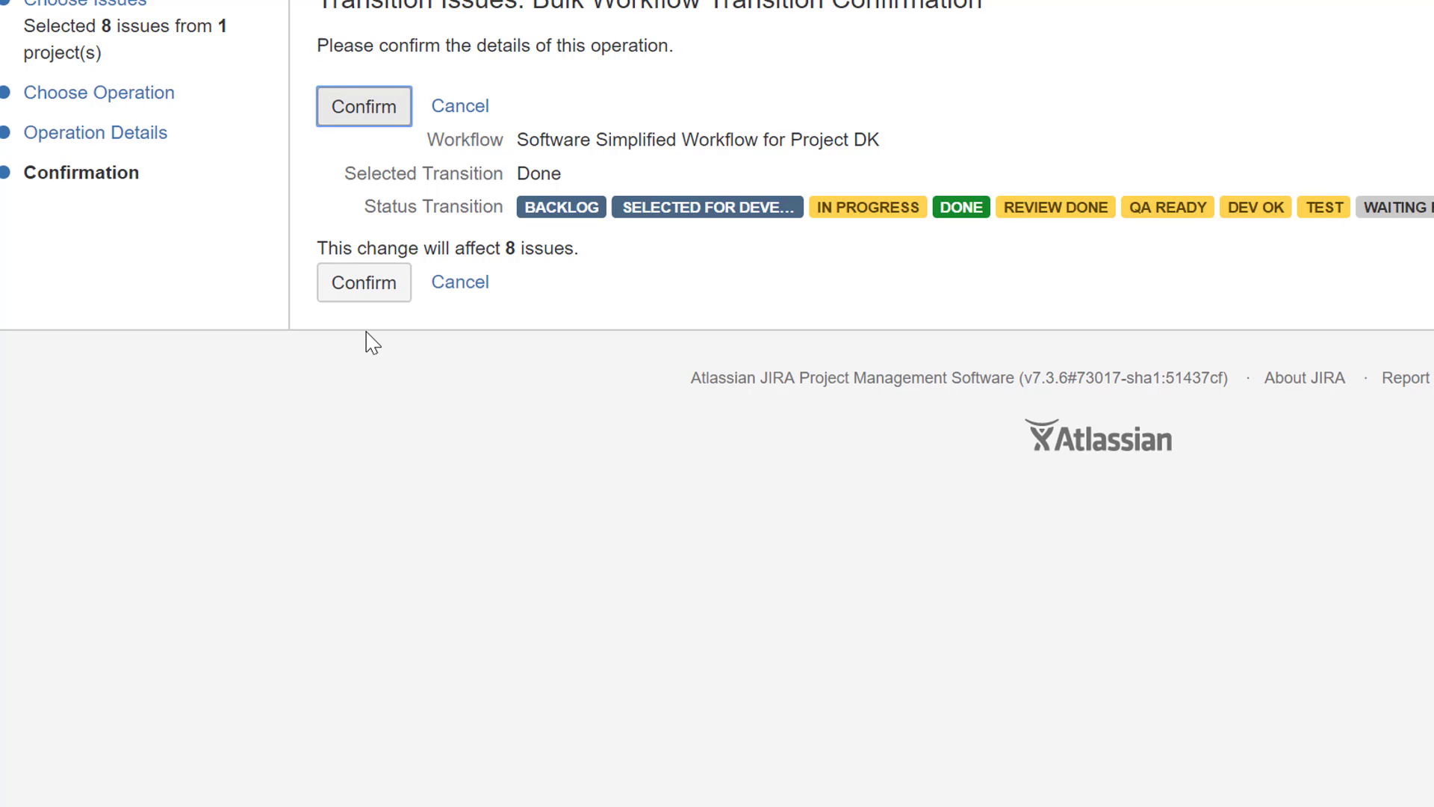
{"action": "left_click", "coordinate": [352, 112]}
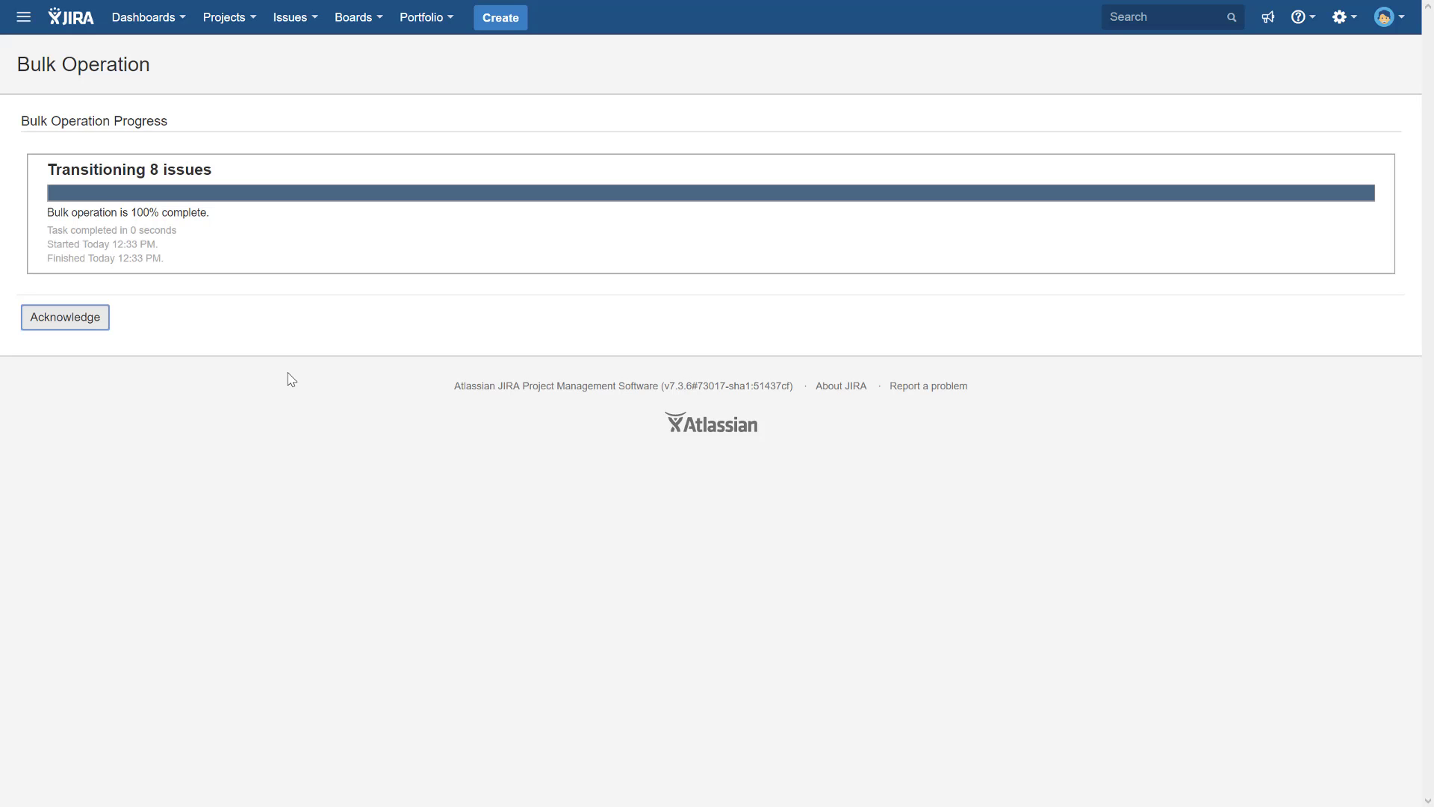
- Acknowledge the finished bulk operation and check DK-15 and DK-13 now show Done
{"action": "left_click", "coordinate": [70, 318]}
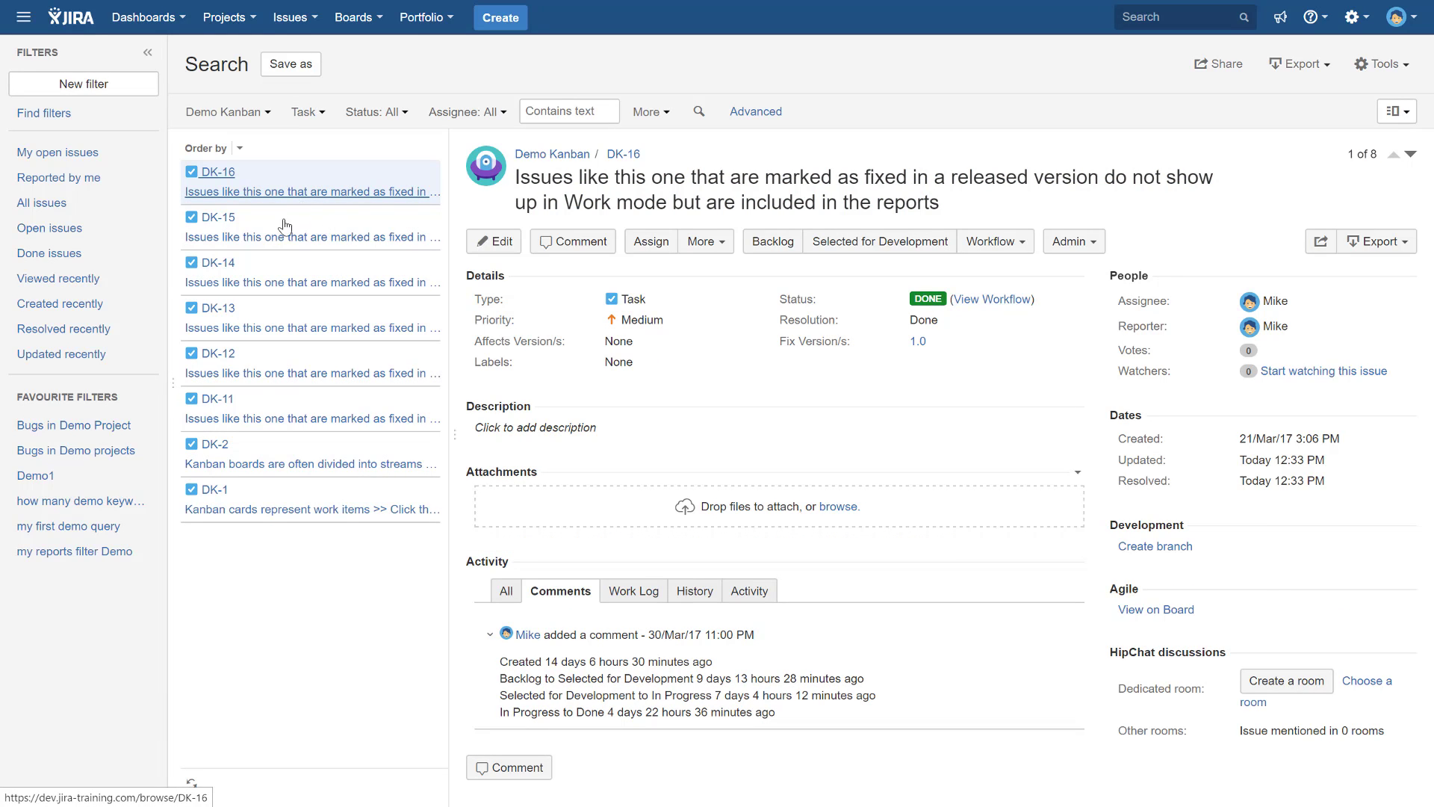
{"action": "left_click", "coordinate": [230, 233]}
{"action": "left_click", "coordinate": [224, 328]}
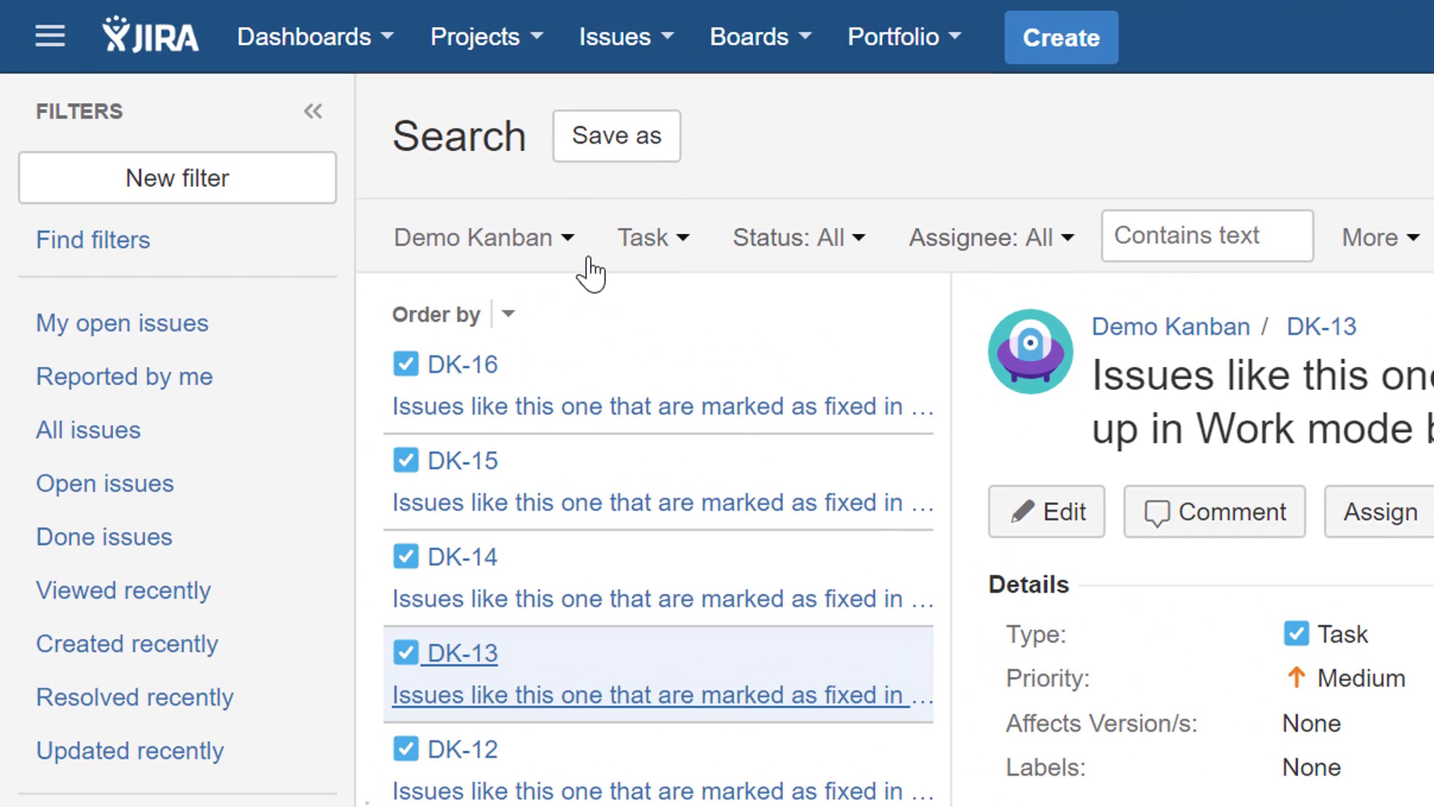
{"action": "left_click", "coordinate": [577, 249]}
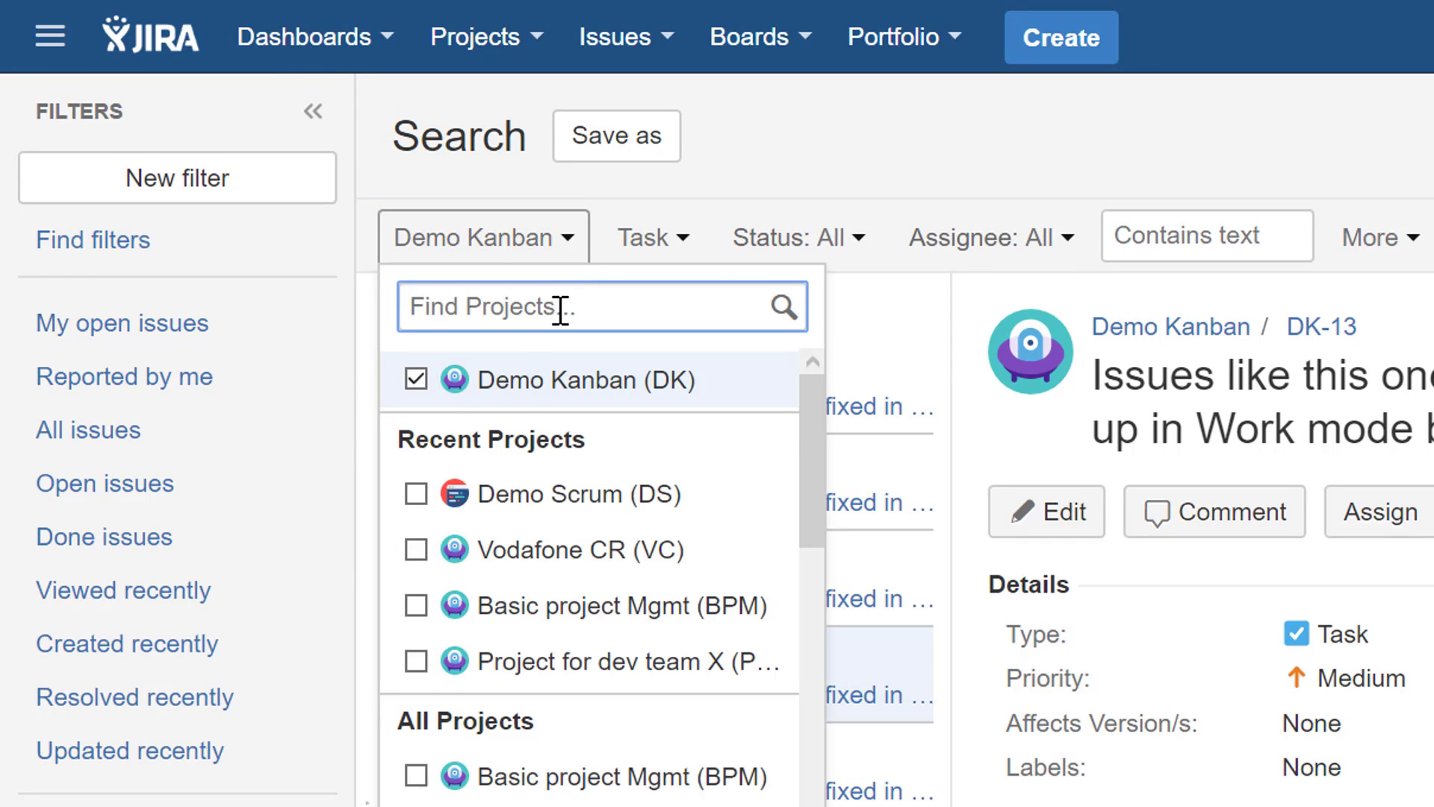
{"action": "left_click", "coordinate": [416, 496]}
{"action": "left_click", "coordinate": [933, 121]}
{"action": "left_click", "coordinate": [843, 244]}
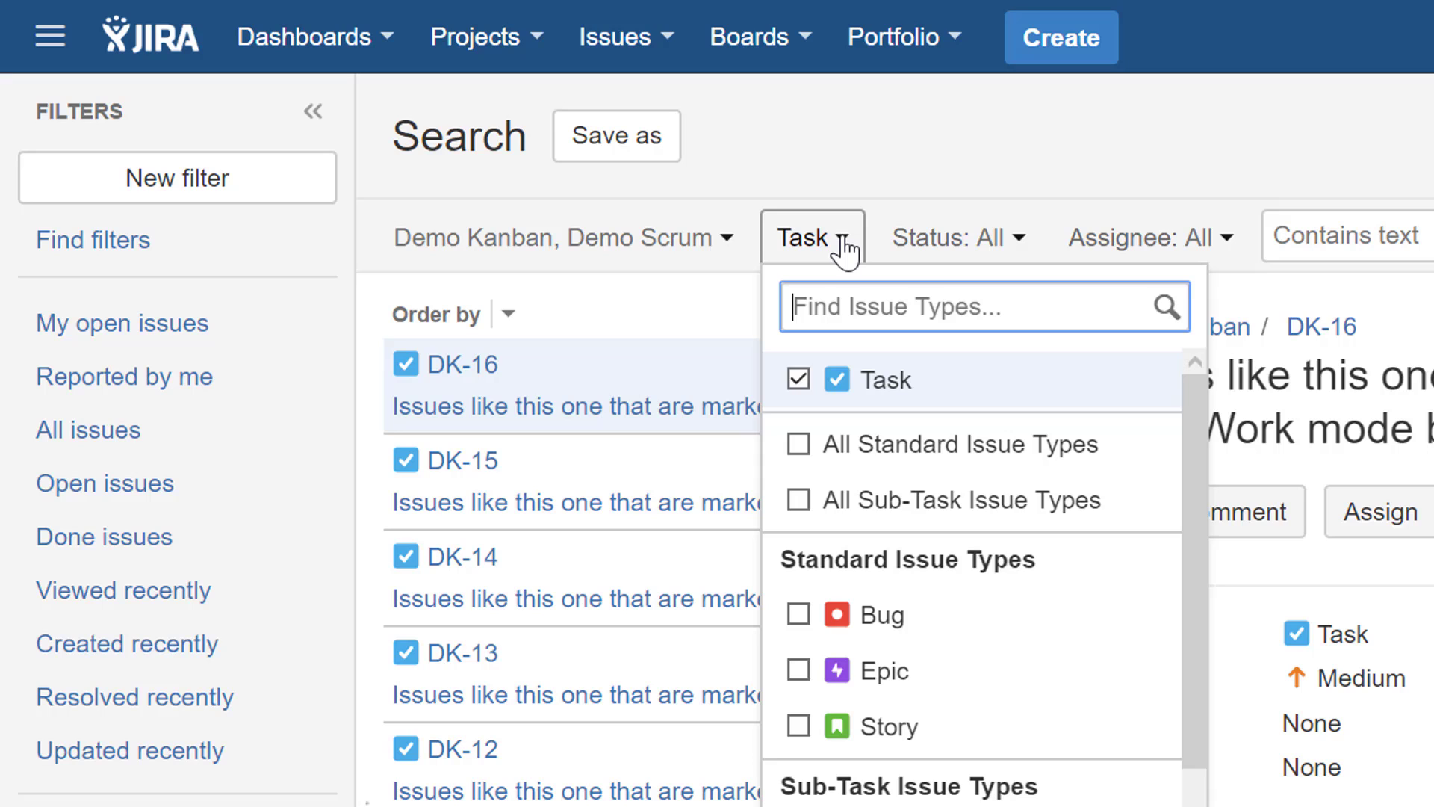
{"action": "left_click", "coordinate": [798, 382]}
{"action": "left_click", "coordinate": [799, 616]}
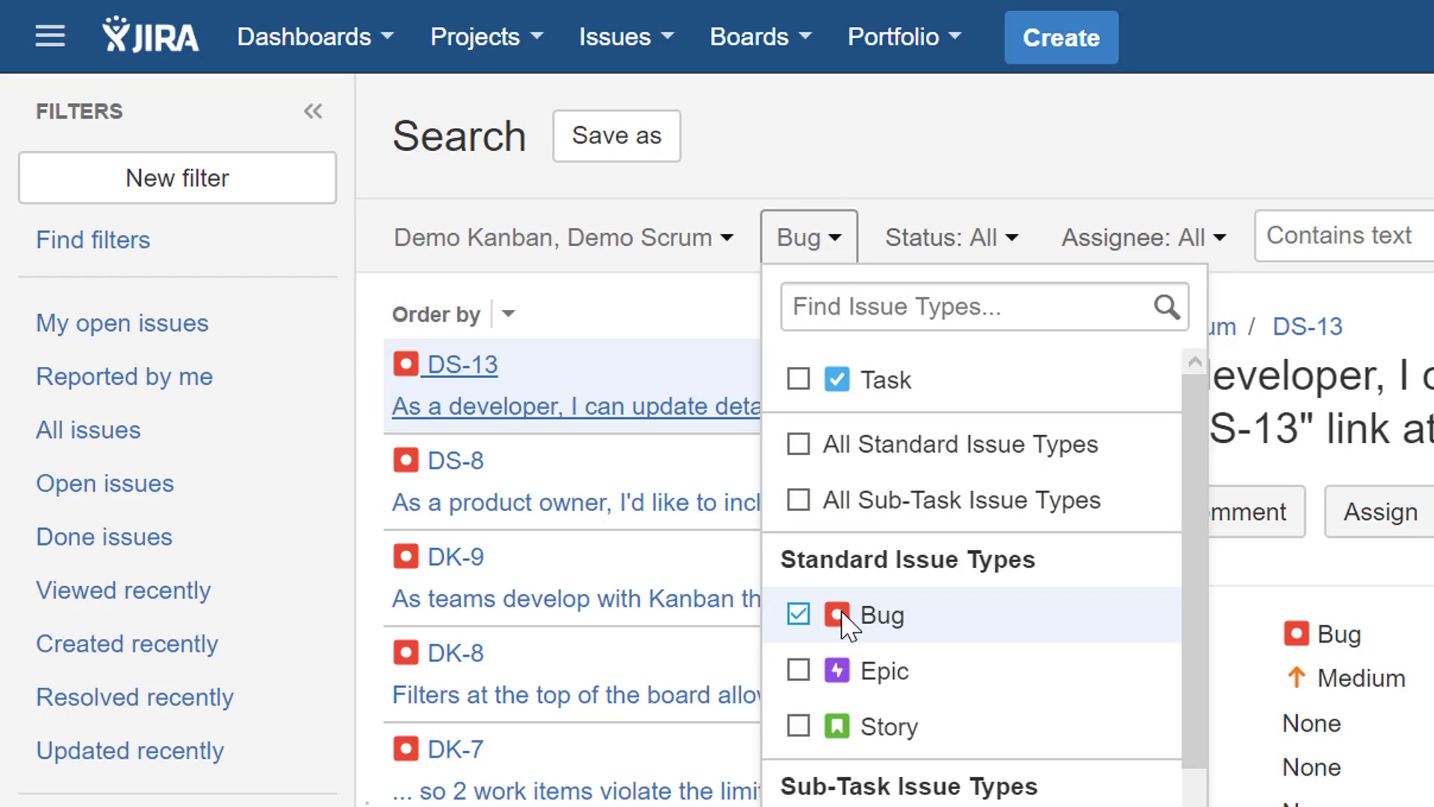
{"action": "left_click", "coordinate": [558, 246]}
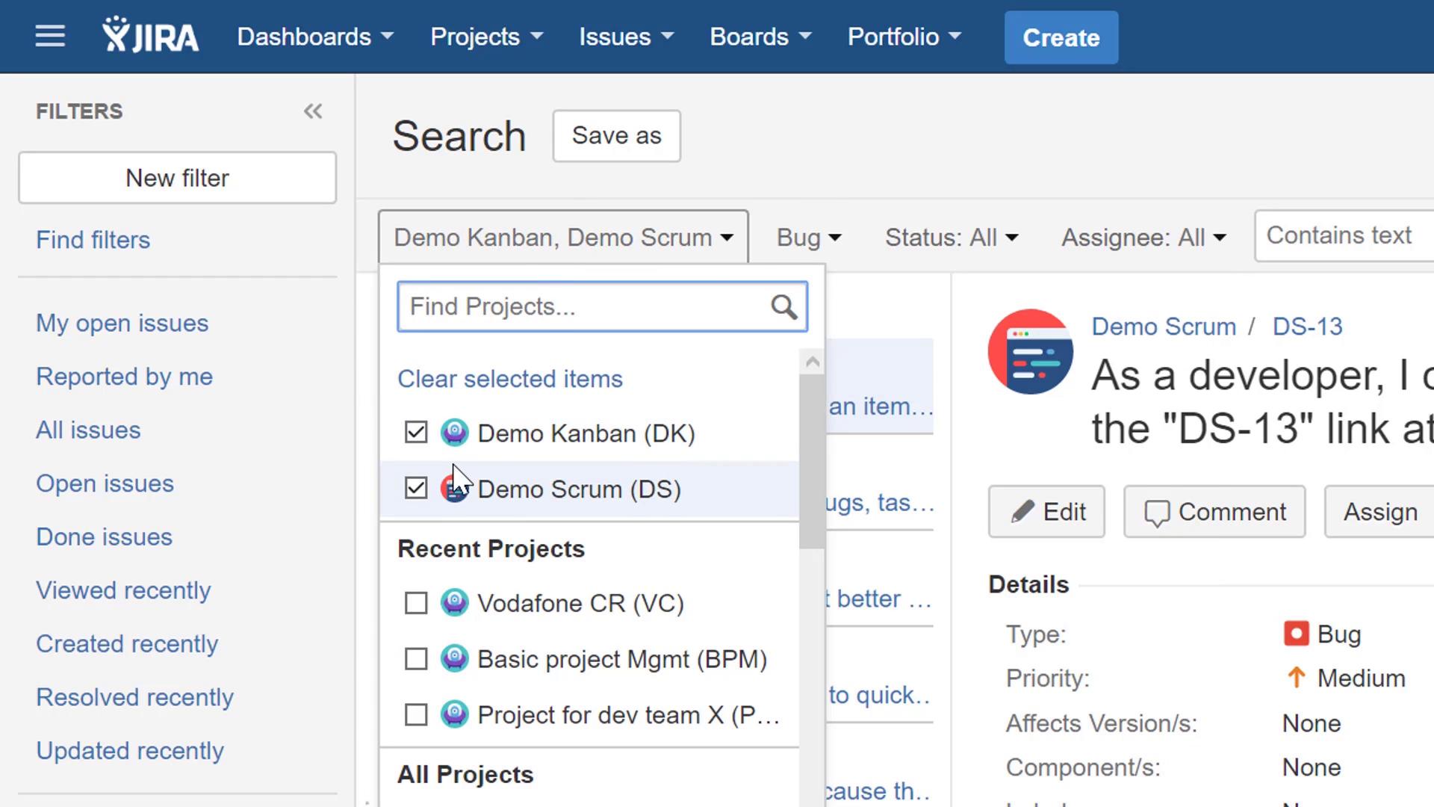
{"action": "left_click", "coordinate": [827, 150]}
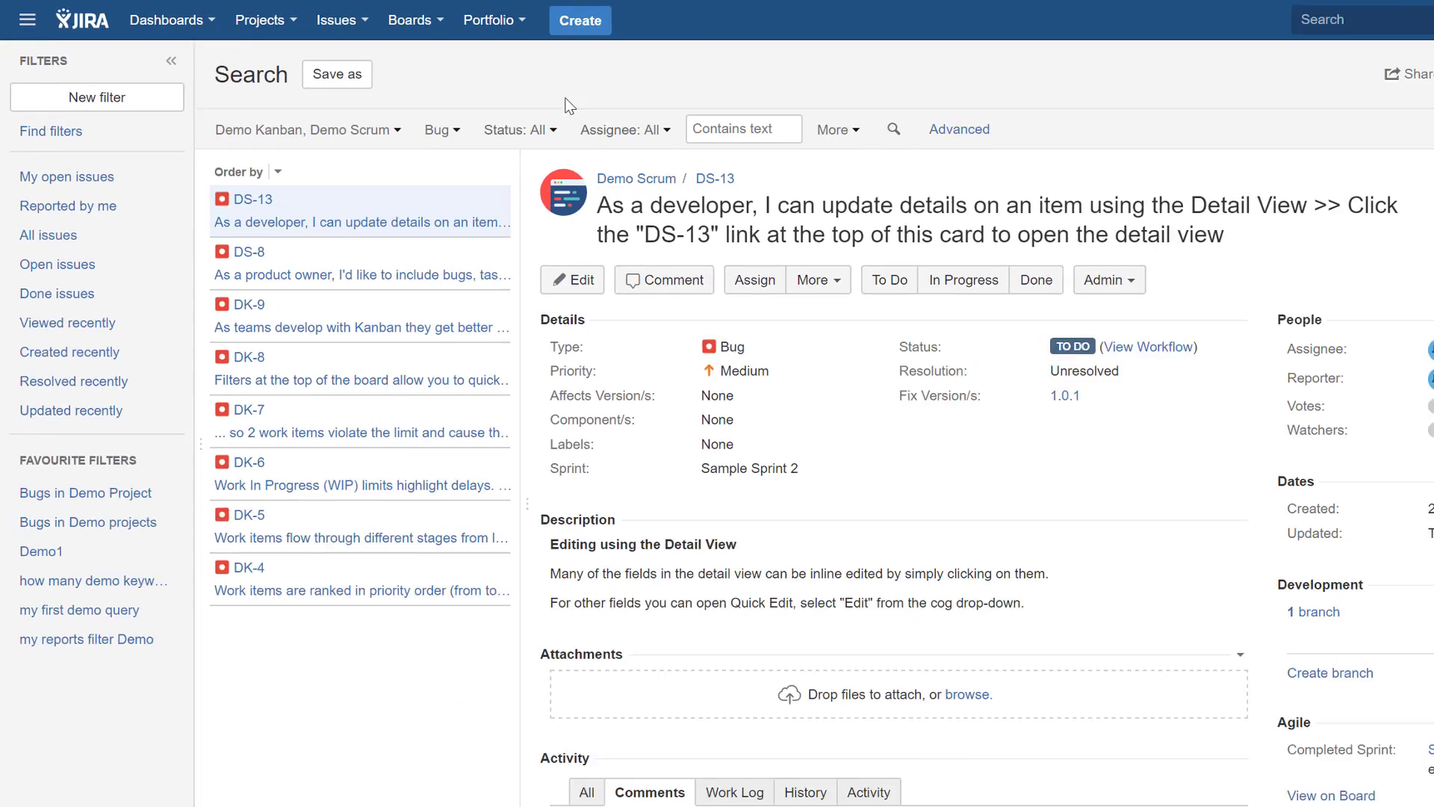
{"action": "left_click", "coordinate": [466, 115]}
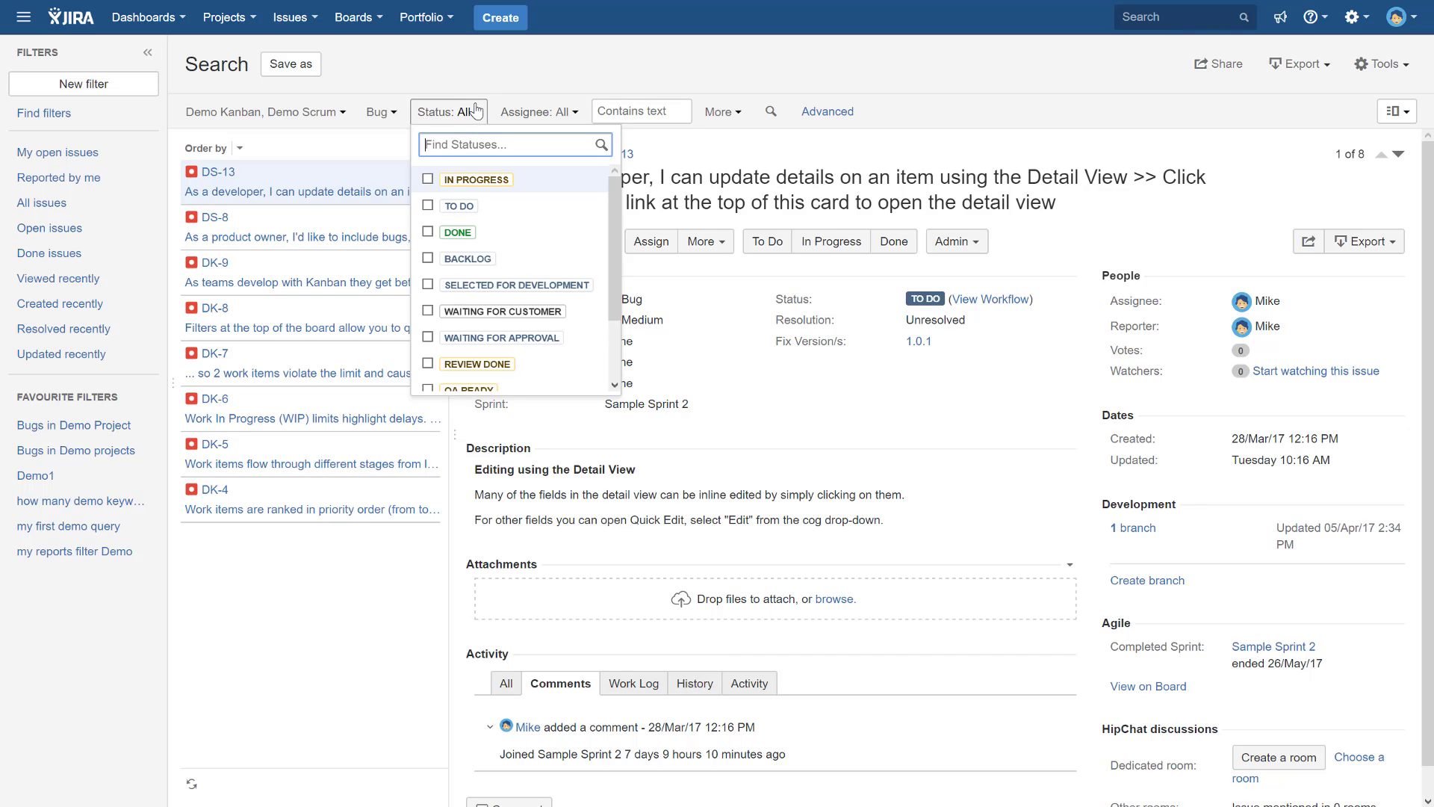
{"action": "left_click", "coordinate": [546, 77]}
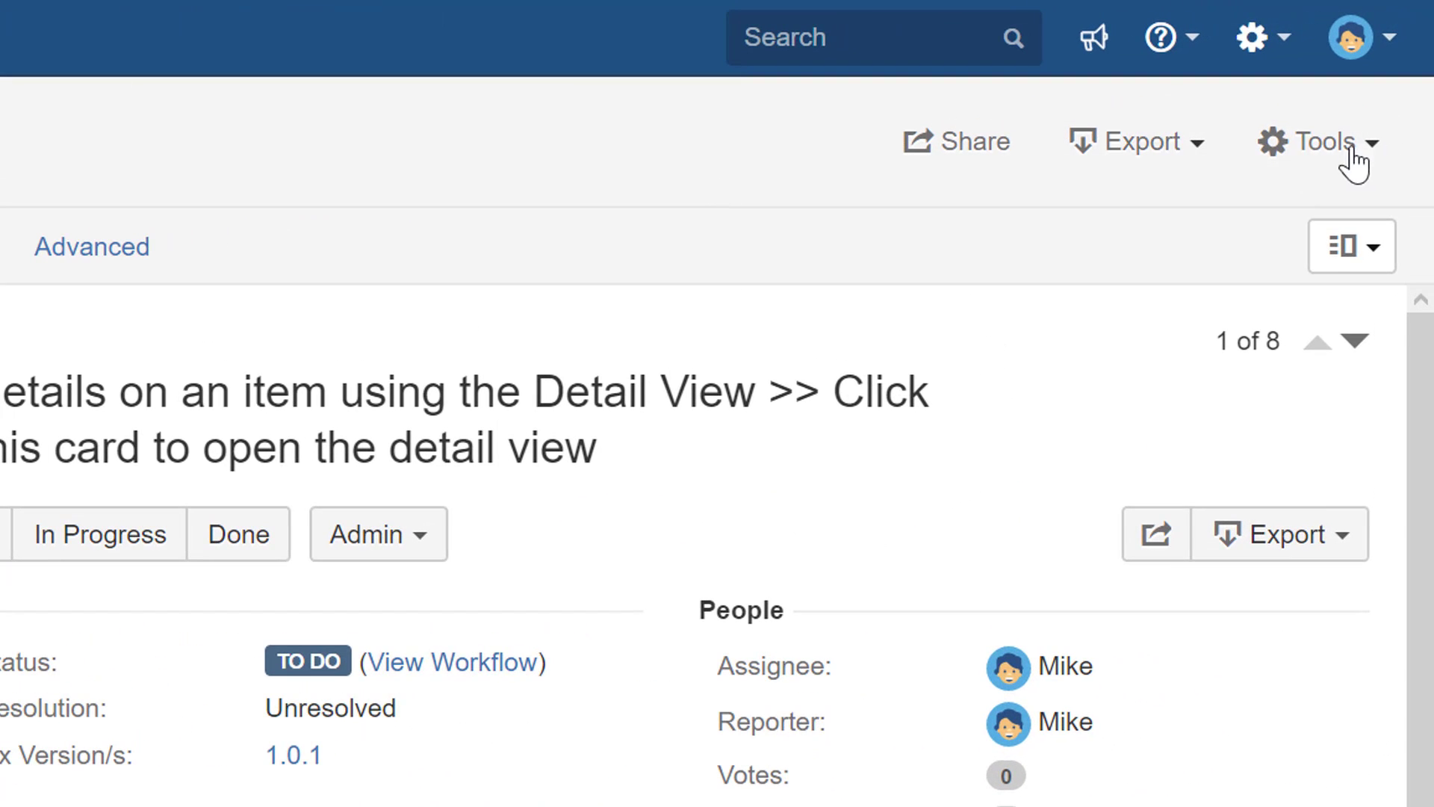
- Export the 8-bug search results as a Word document via the Export menu
{"action": "left_click", "coordinate": [1153, 165]}
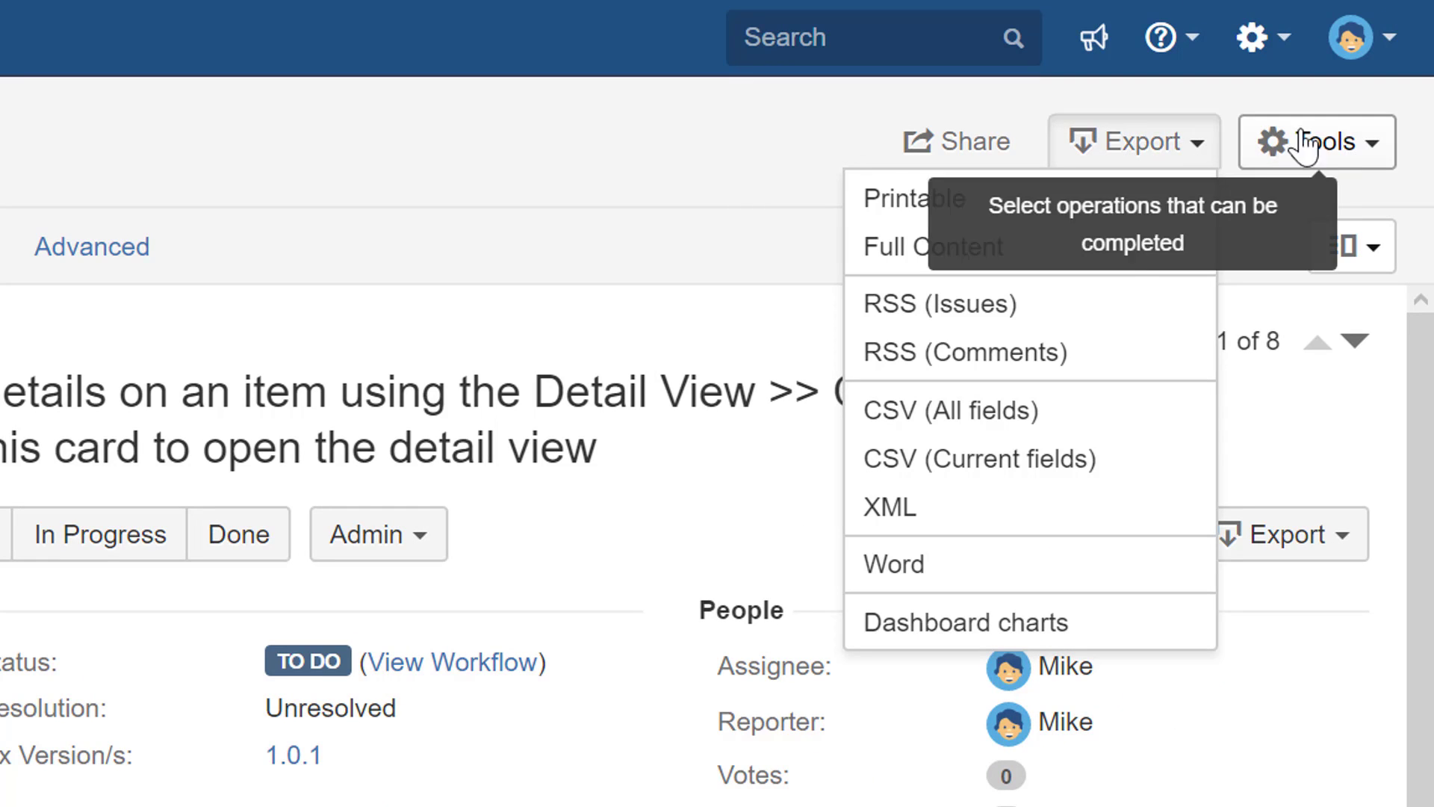
{"action": "left_click", "coordinate": [1323, 143]}
{"action": "left_click", "coordinate": [1159, 160]}
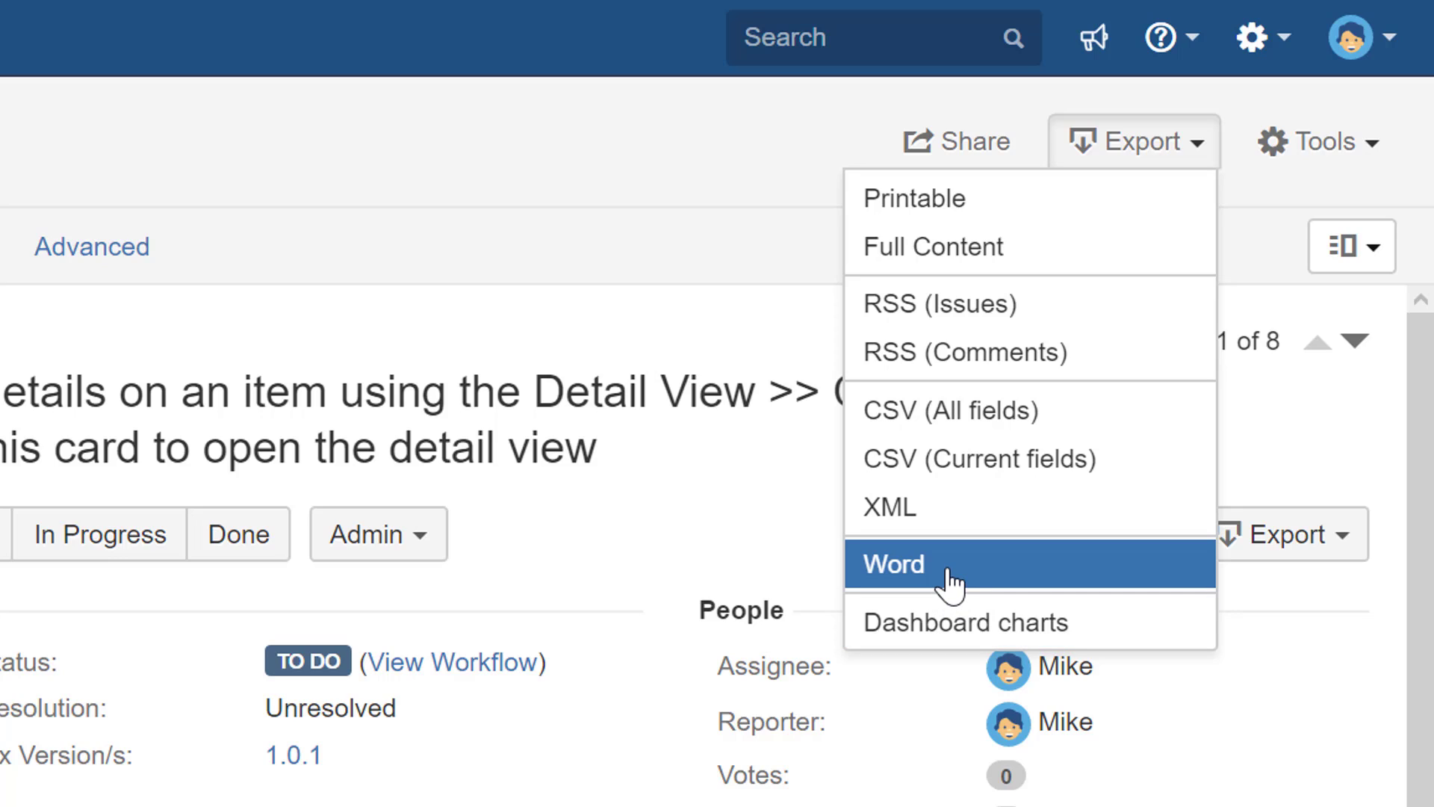
{"action": "left_click", "coordinate": [922, 575]}
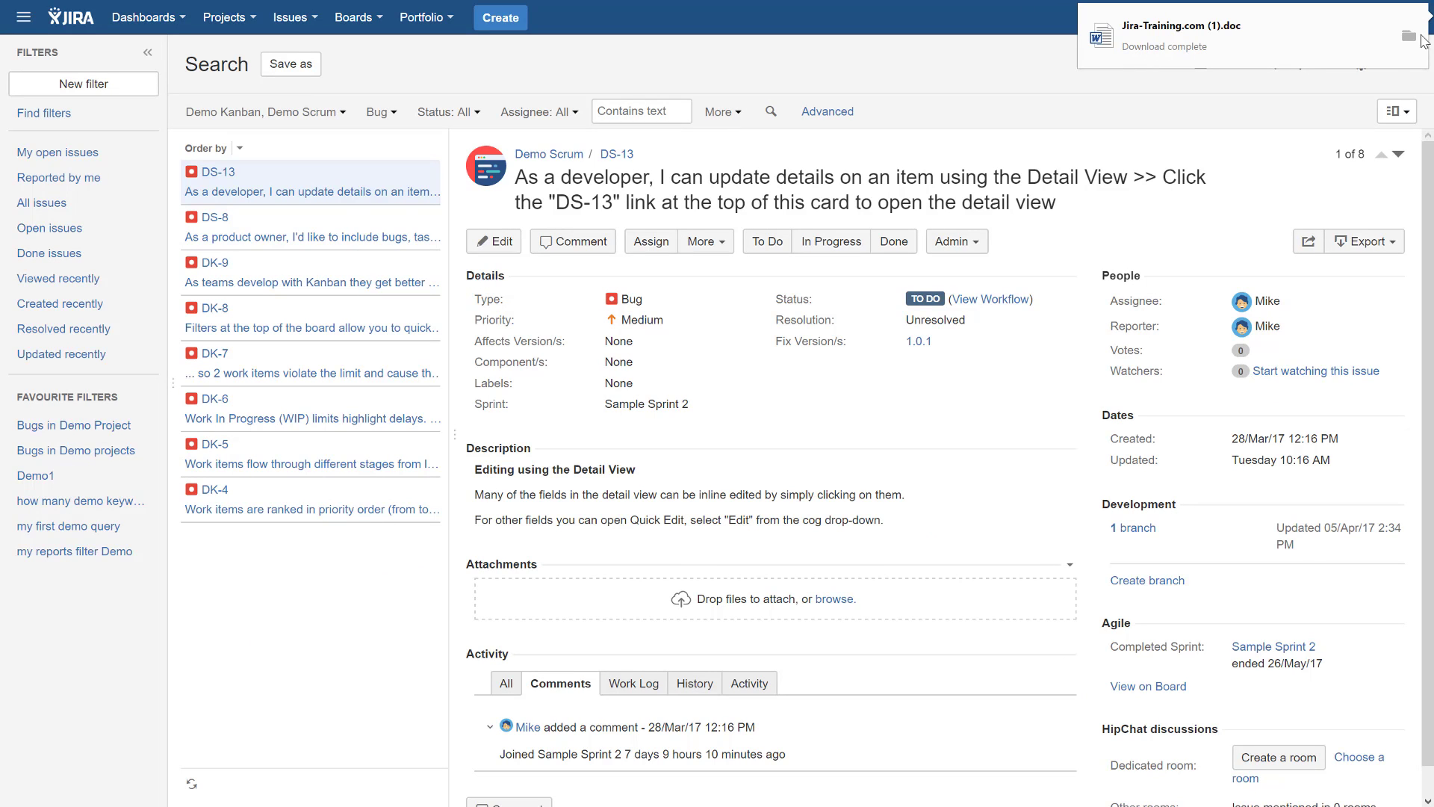
- Open the downloaded report from Downloads in Word, review the 9 pages of bug cards, and close it
{"action": "left_click", "coordinate": [1410, 36]}
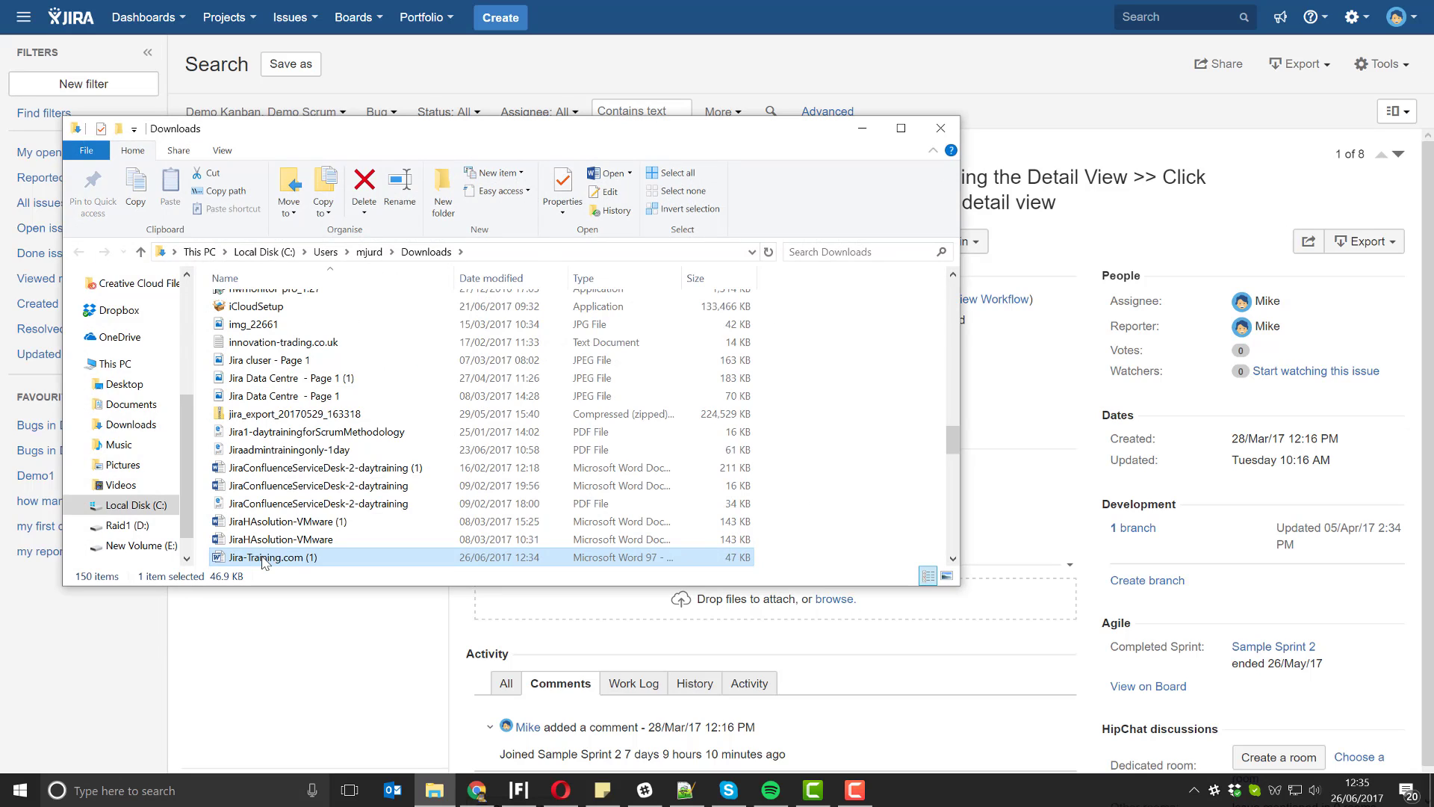
{"action": "double_click", "coordinate": [263, 558]}
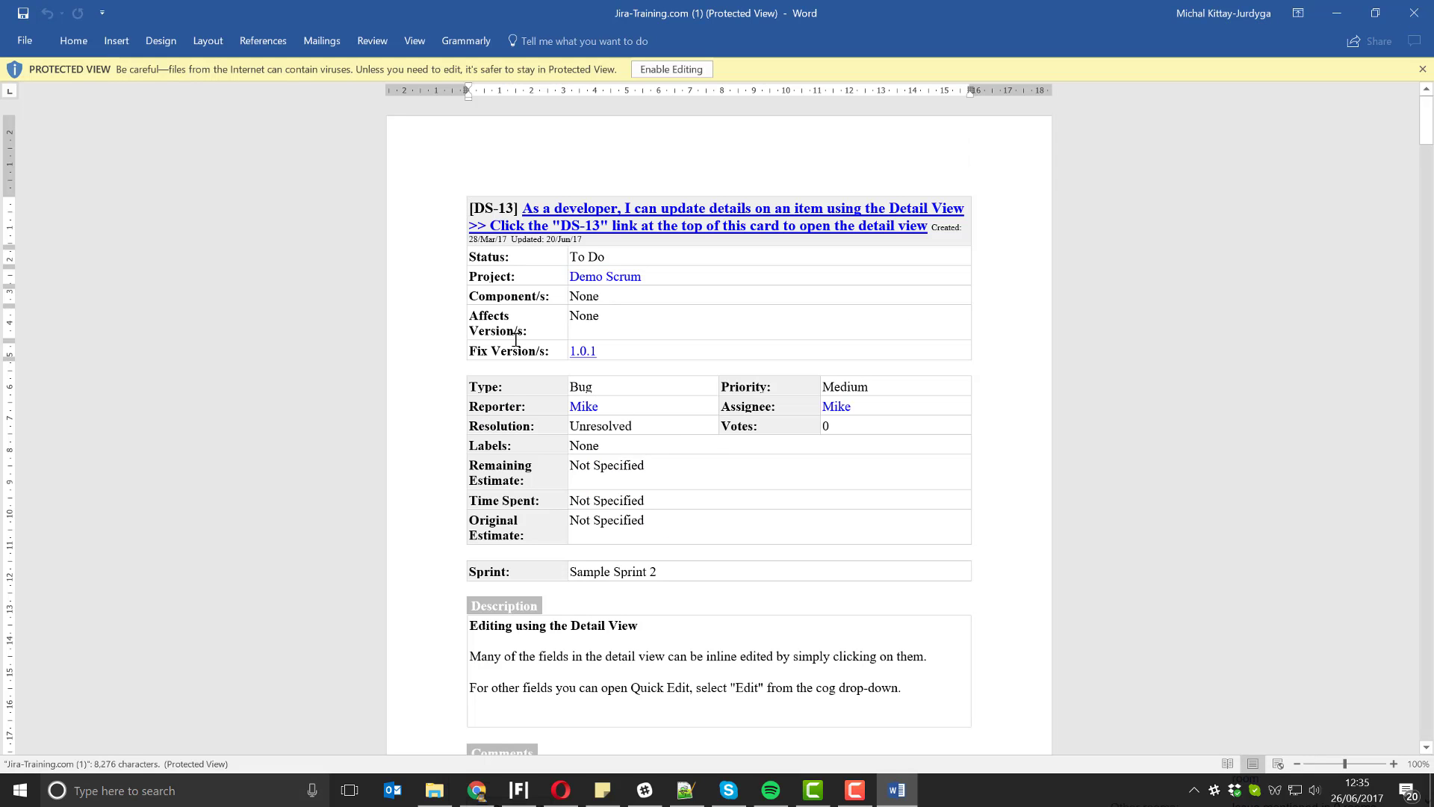
{"action": "scroll", "coordinate": [357, 313], "scroll_direction": "down", "scroll_amount": 3}
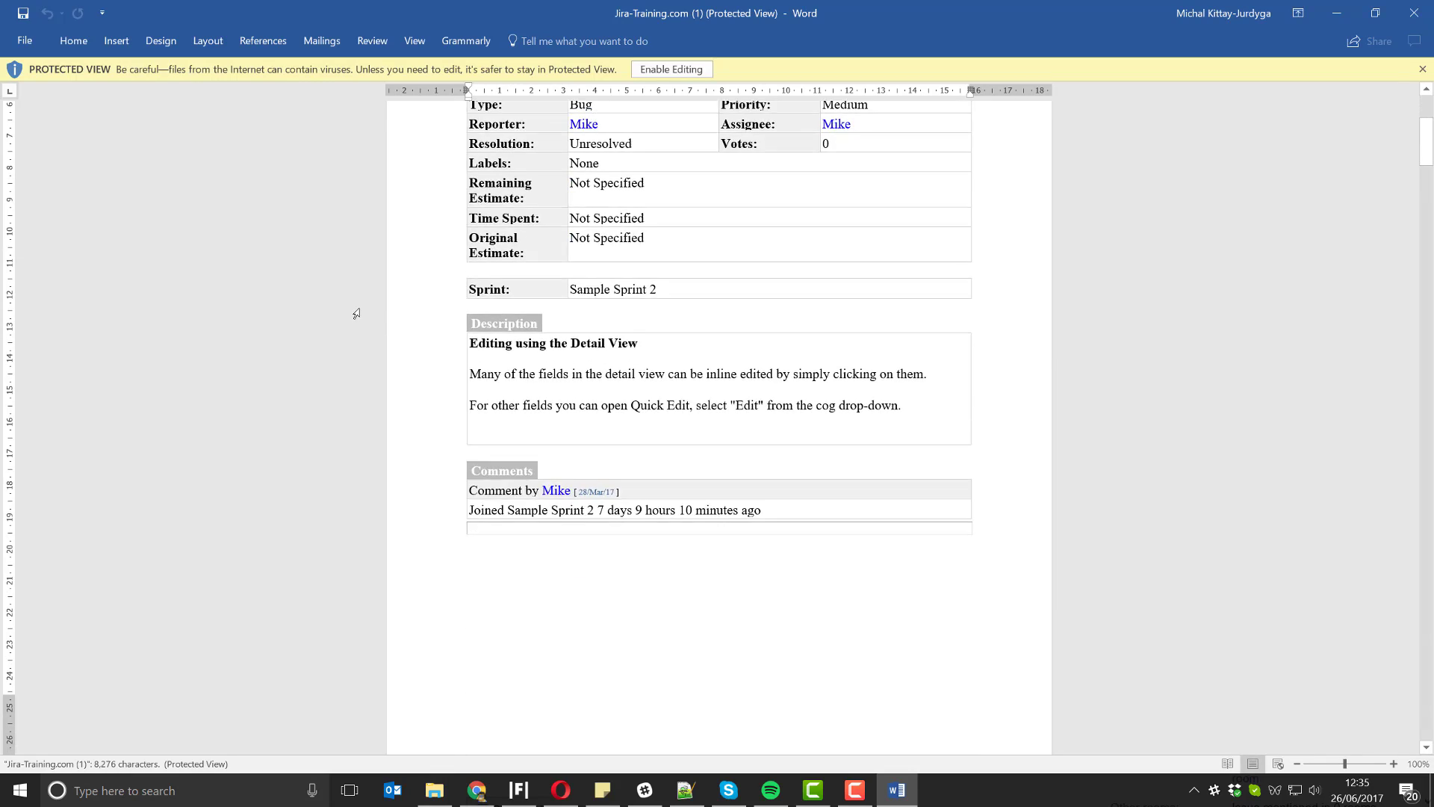
{"action": "scroll", "coordinate": [356, 313], "scroll_direction": "down", "scroll_amount": 3}
{"action": "scroll", "coordinate": [355, 326], "scroll_direction": "down", "scroll_amount": 5}
{"action": "scroll", "coordinate": [355, 352], "scroll_direction": "down", "scroll_amount": 5}
{"action": "scroll", "coordinate": [360, 353], "scroll_direction": "down", "scroll_amount": 7}
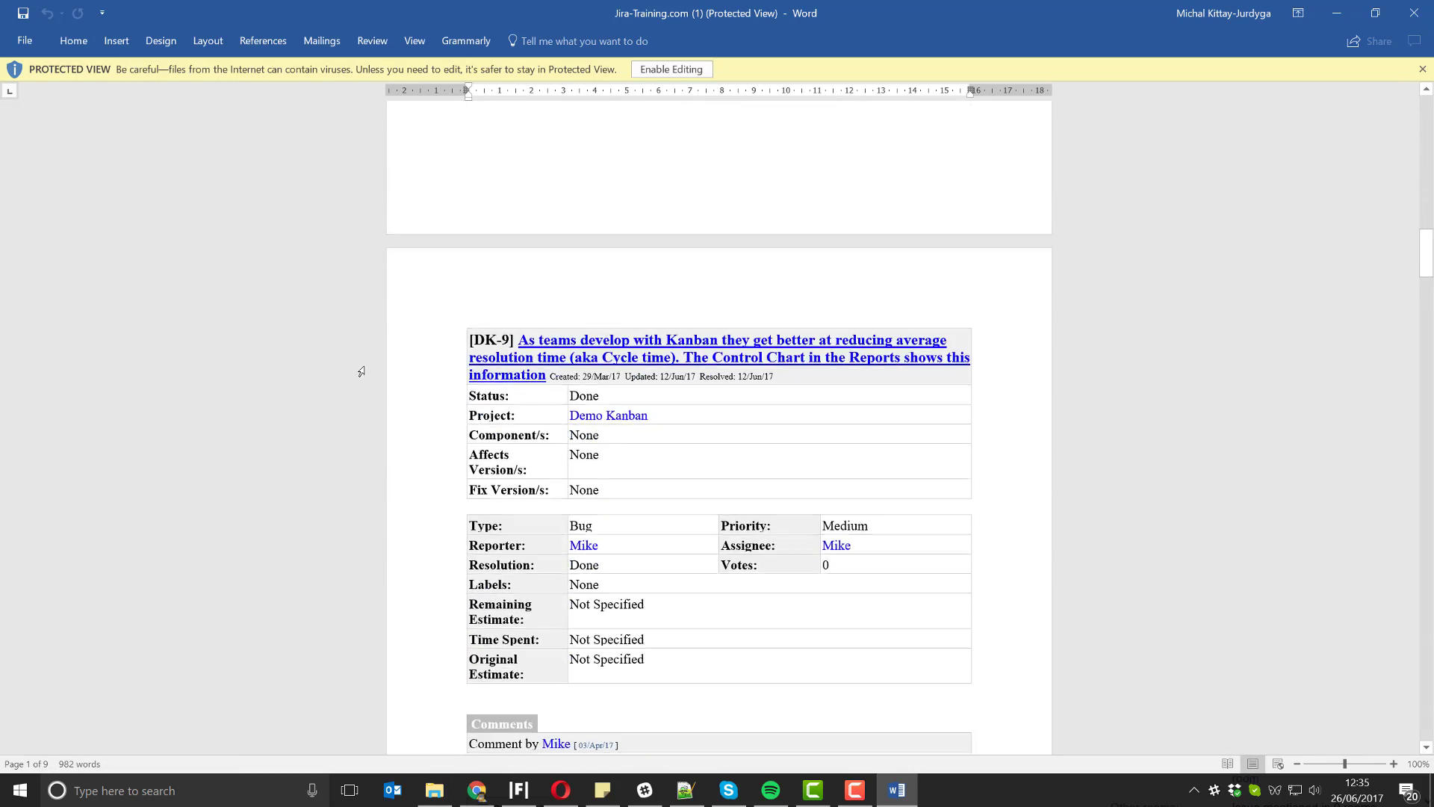
{"action": "scroll", "coordinate": [358, 366], "scroll_direction": "down", "scroll_amount": 5}
{"action": "scroll", "coordinate": [359, 381], "scroll_direction": "down", "scroll_amount": 5}
{"action": "scroll", "coordinate": [360, 393], "scroll_direction": "down", "scroll_amount": 4}
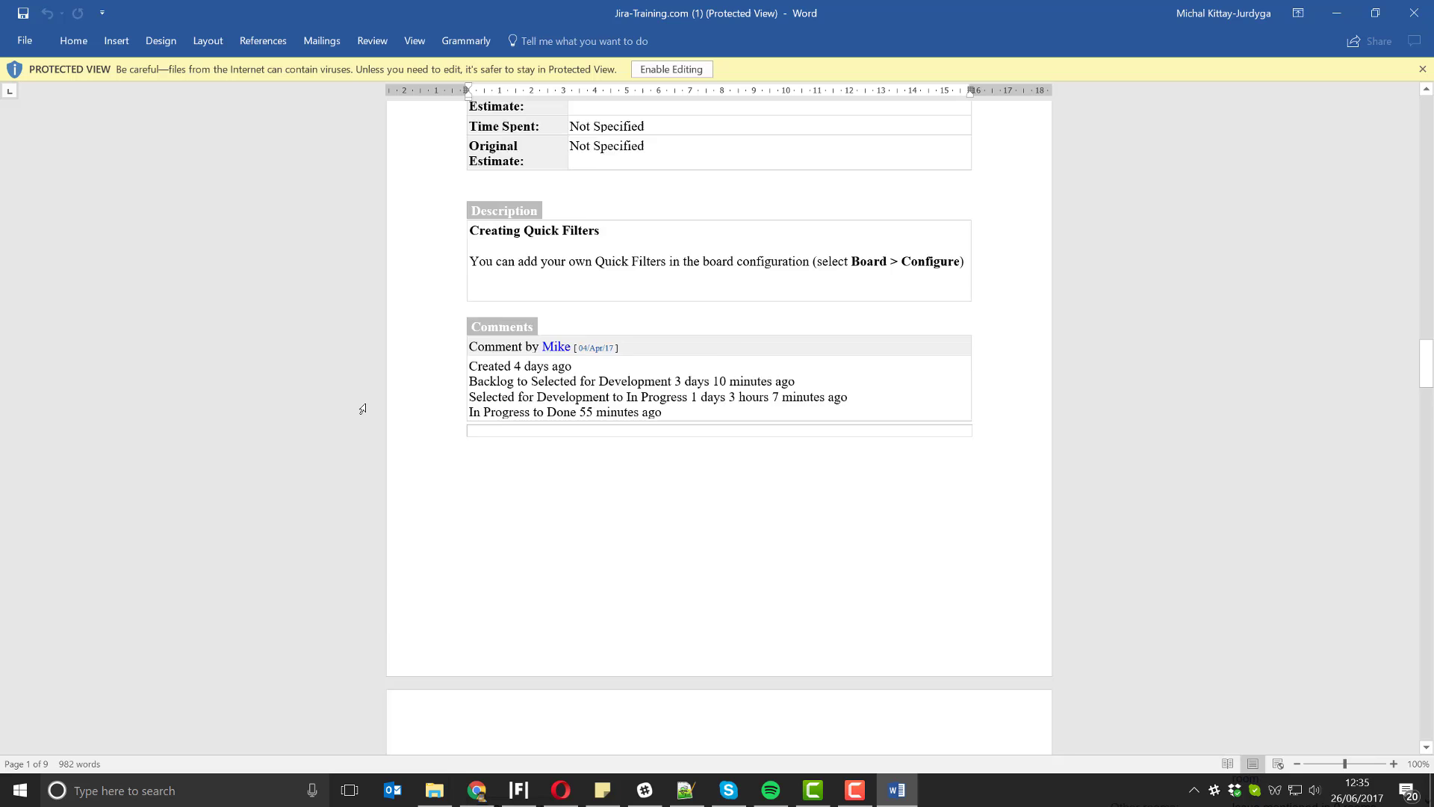
{"action": "scroll", "coordinate": [363, 409], "scroll_direction": "down", "scroll_amount": 5}
{"action": "scroll", "coordinate": [362, 409], "scroll_direction": "down", "scroll_amount": 5}
{"action": "scroll", "coordinate": [363, 408], "scroll_direction": "down", "scroll_amount": 5}
{"action": "scroll", "coordinate": [363, 410], "scroll_direction": "down", "scroll_amount": 5}
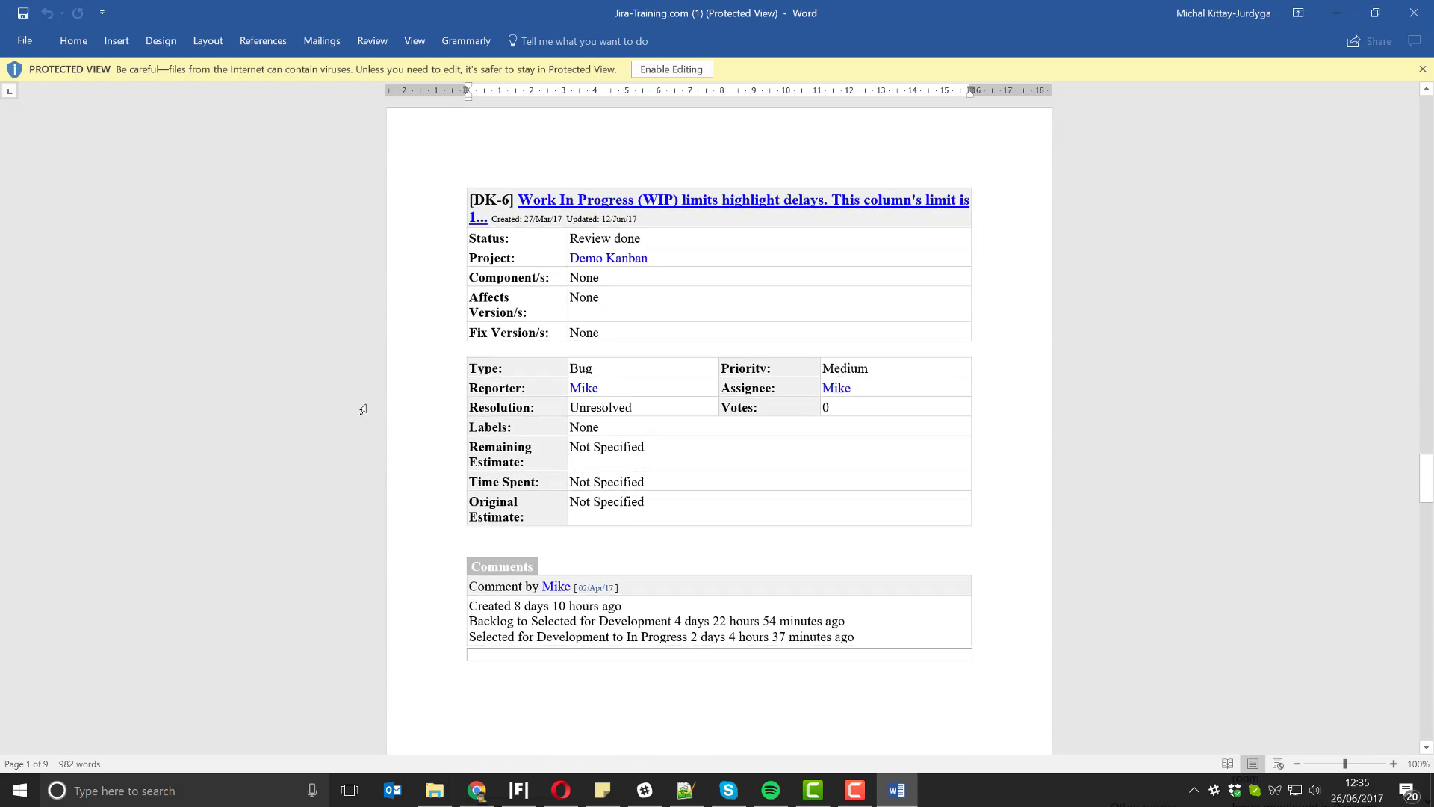
{"action": "scroll", "coordinate": [361, 409], "scroll_direction": "down", "scroll_amount": 5}
{"action": "scroll", "coordinate": [363, 408], "scroll_direction": "down", "scroll_amount": 5}
{"action": "scroll", "coordinate": [362, 414], "scroll_direction": "down", "scroll_amount": 5}
{"action": "scroll", "coordinate": [361, 421], "scroll_direction": "down", "scroll_amount": 5}
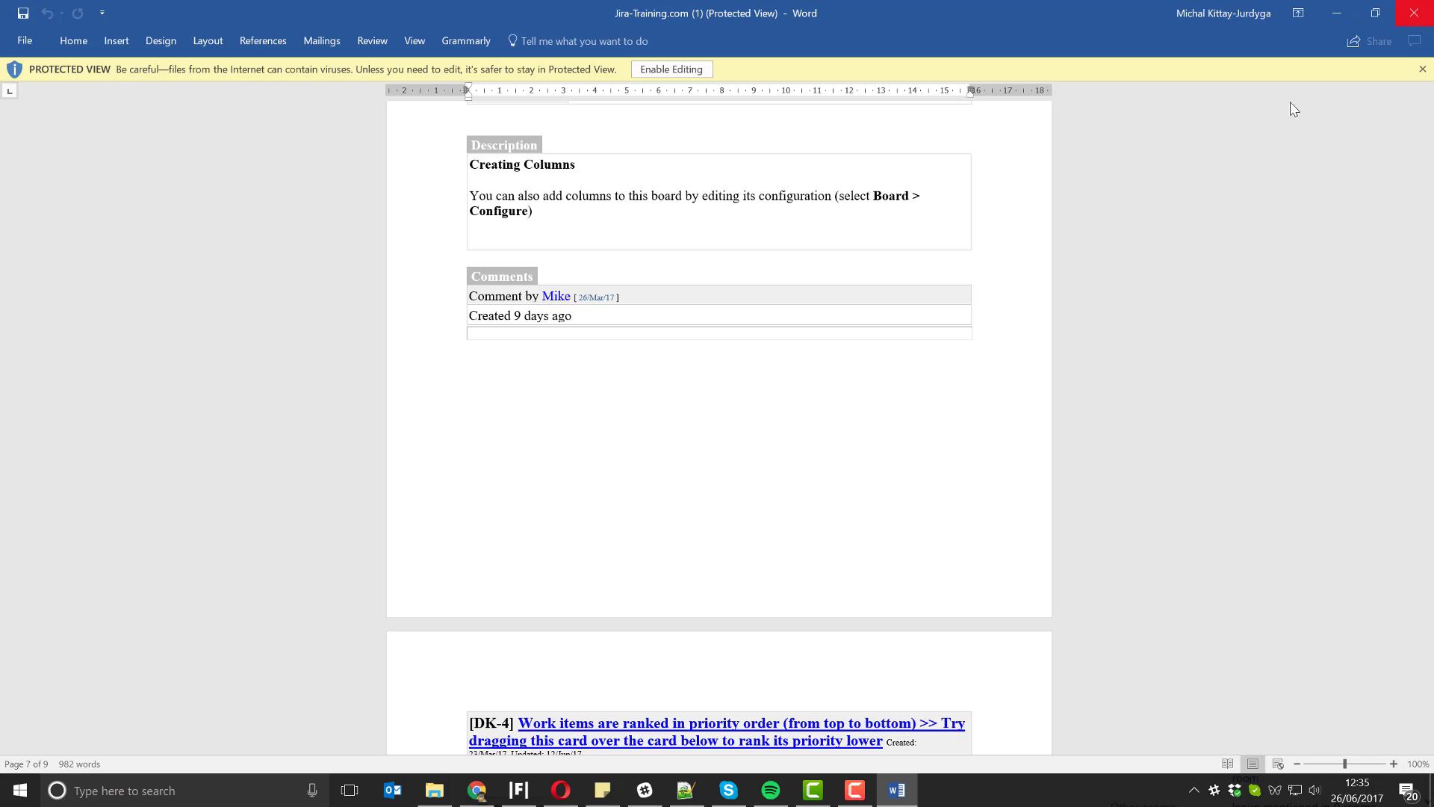
{"action": "mouse_move", "coordinate": [1426, 566]}
{"action": "left_mouse_down"}
{"action": "mouse_move", "coordinate": [1427, 718]}
{"action": "mouse_move", "coordinate": [1432, 177]}
{"action": "left_mouse_up"}
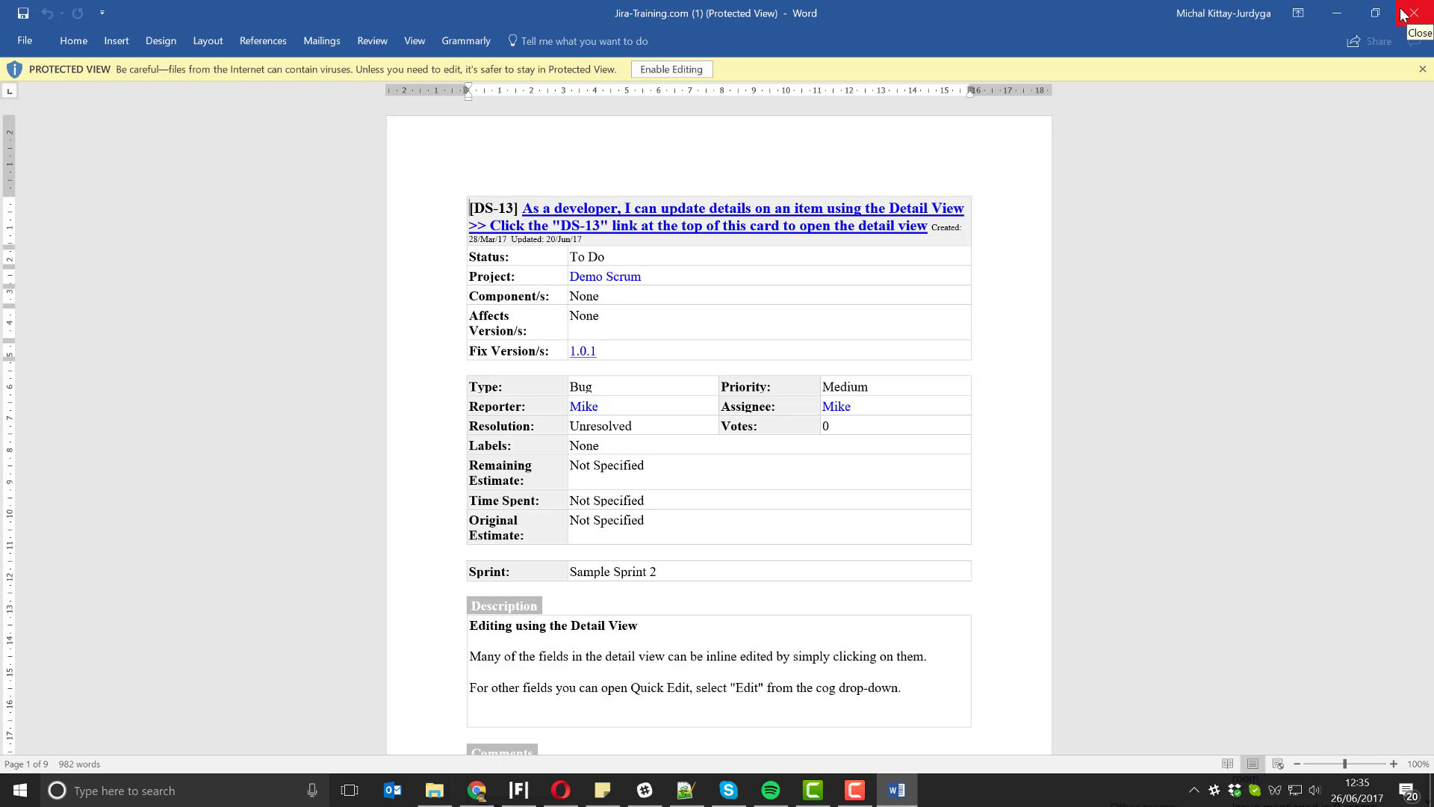
{"action": "left_click", "coordinate": [1425, 15]}
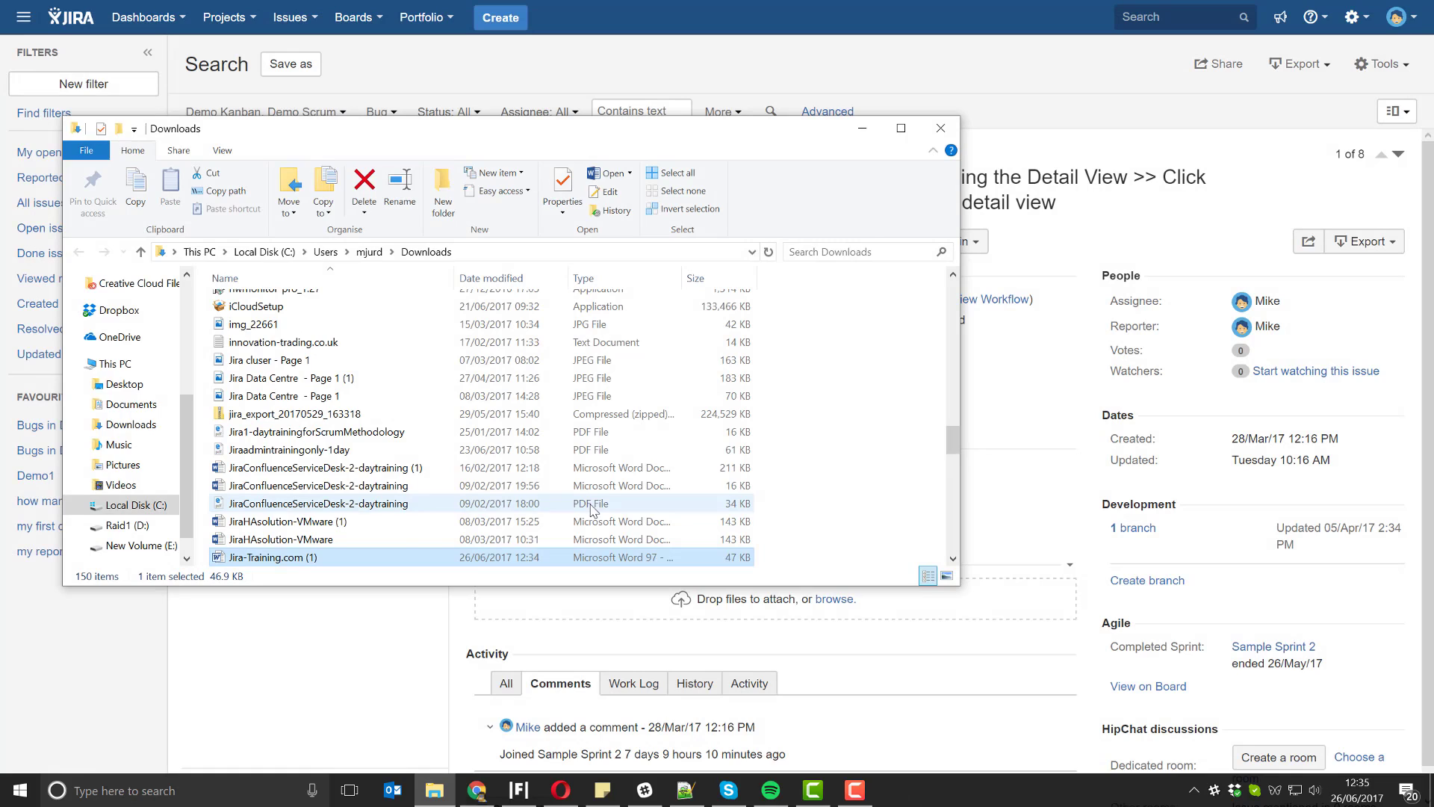
- Bring the JIRA window with the 8-bug search results back in front of File Explorer
{"action": "left_click", "coordinate": [333, 640]}
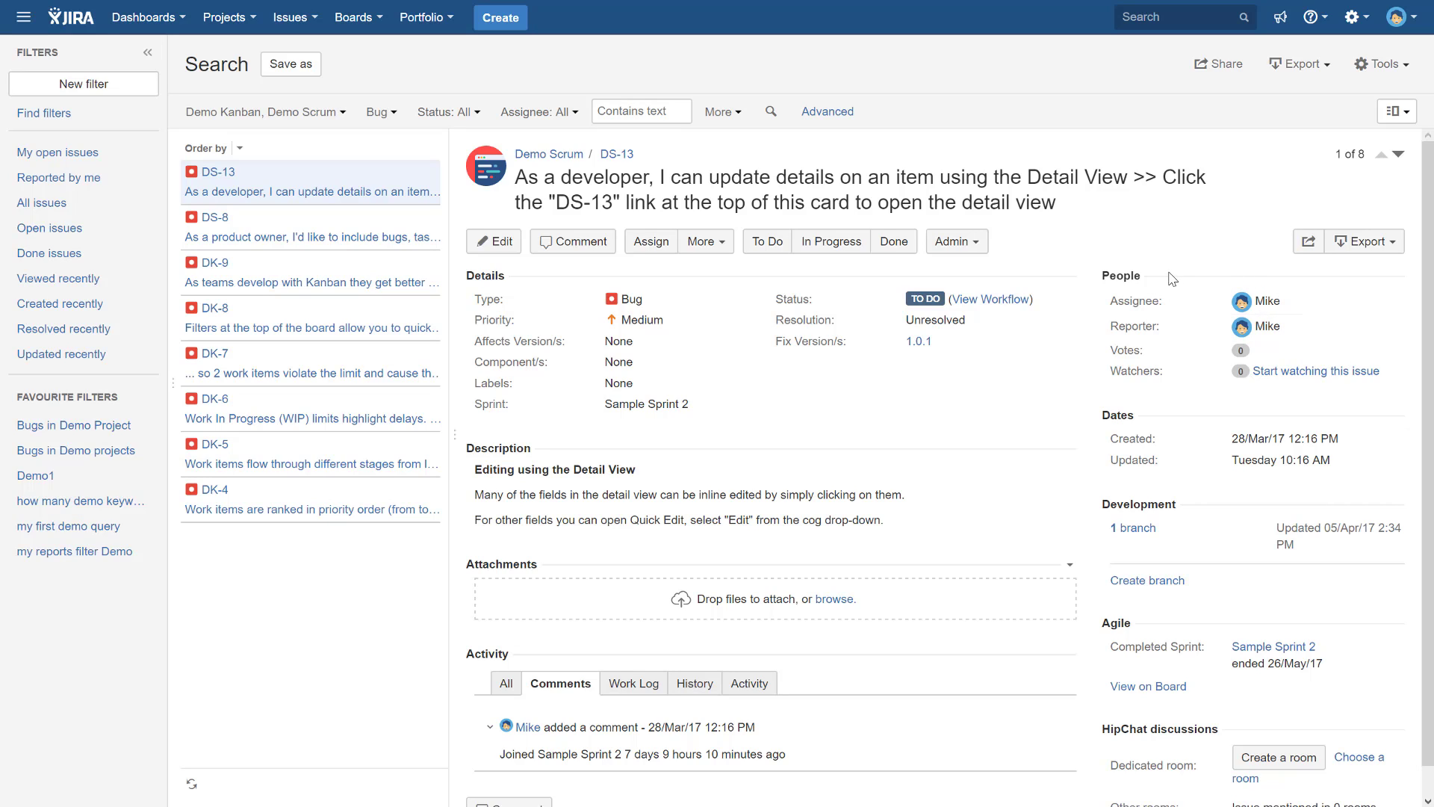
- Start a bulk change from Tools on all 8 issues with every issue selected
{"action": "left_click", "coordinate": [1398, 69]}
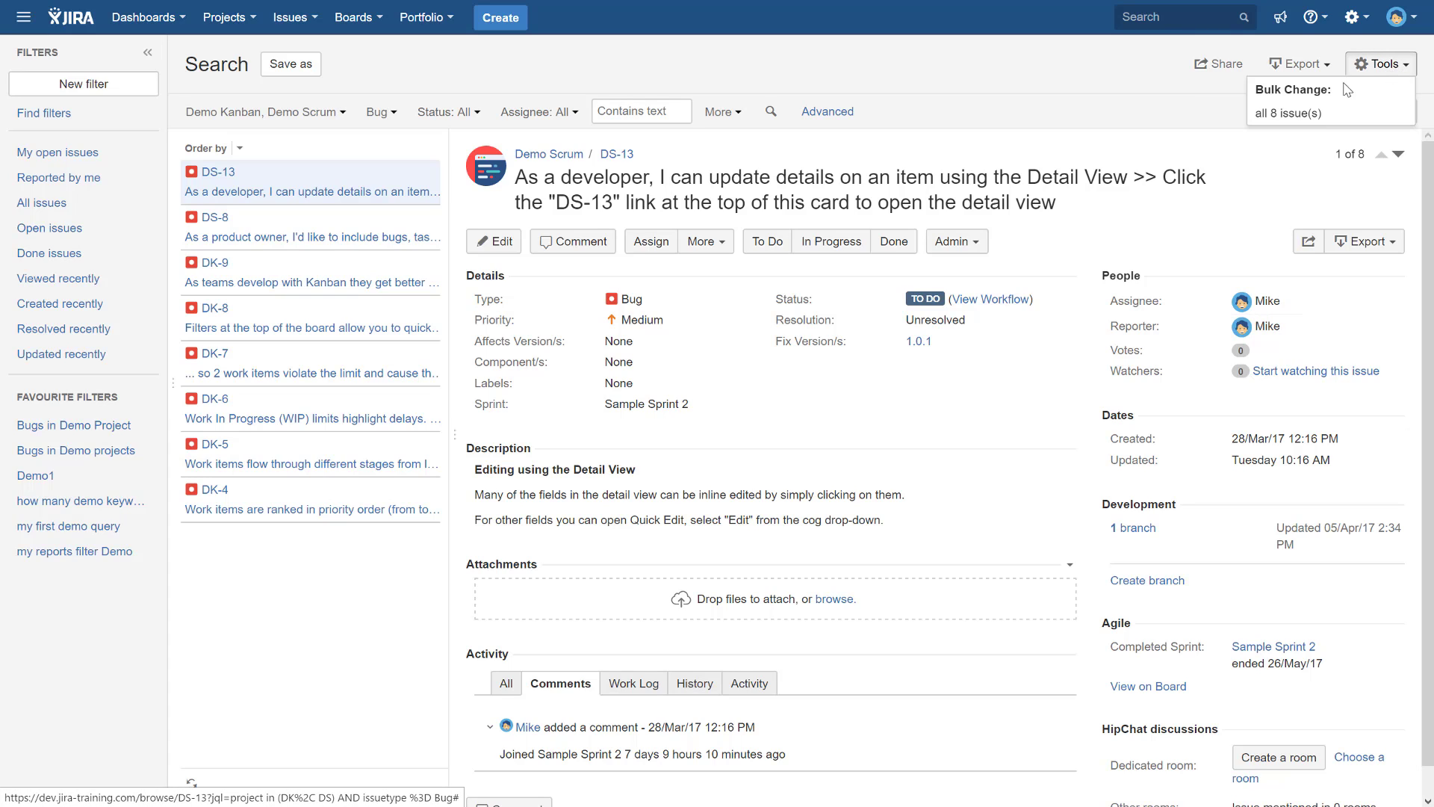
{"action": "left_click", "coordinate": [1321, 119]}
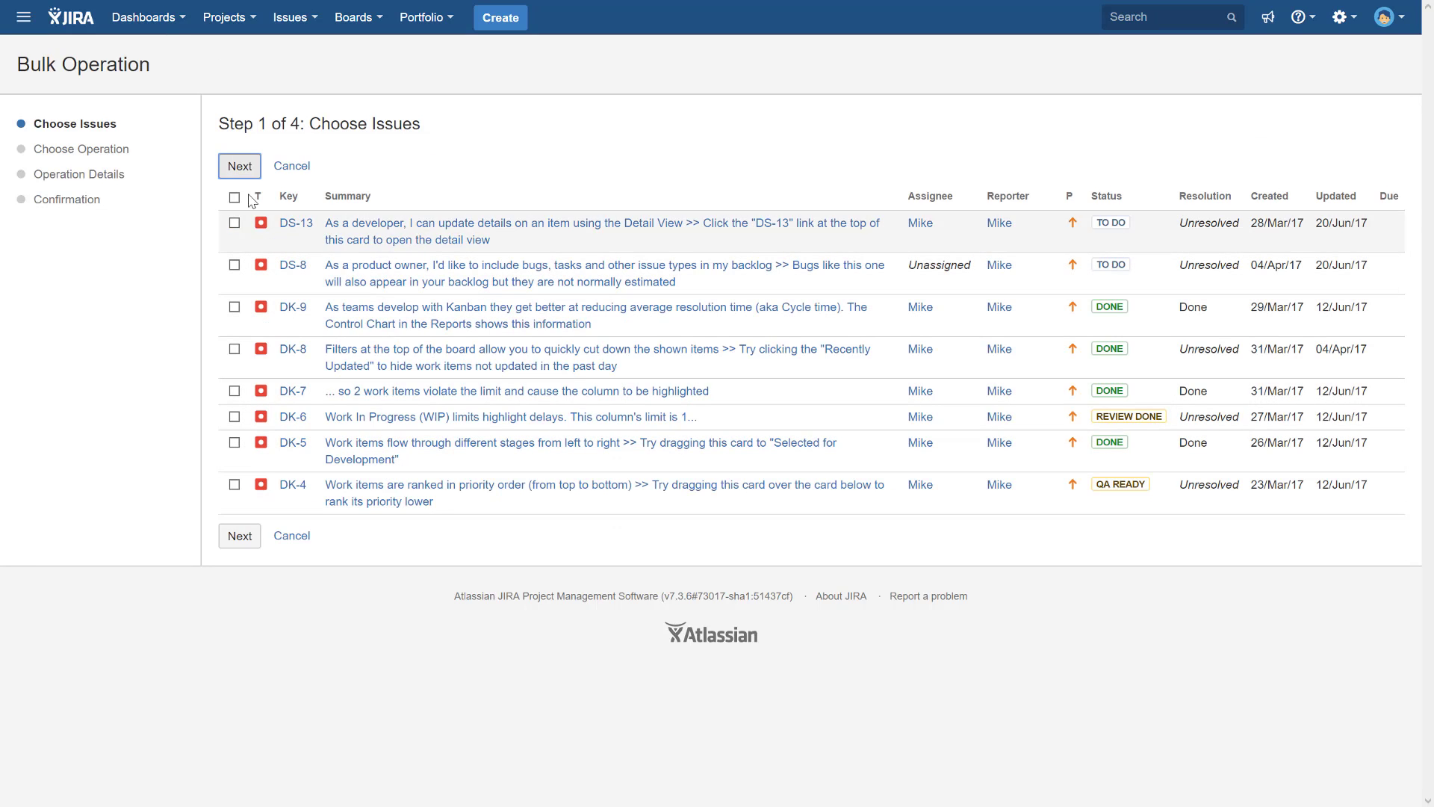
{"action": "left_click", "coordinate": [235, 197]}
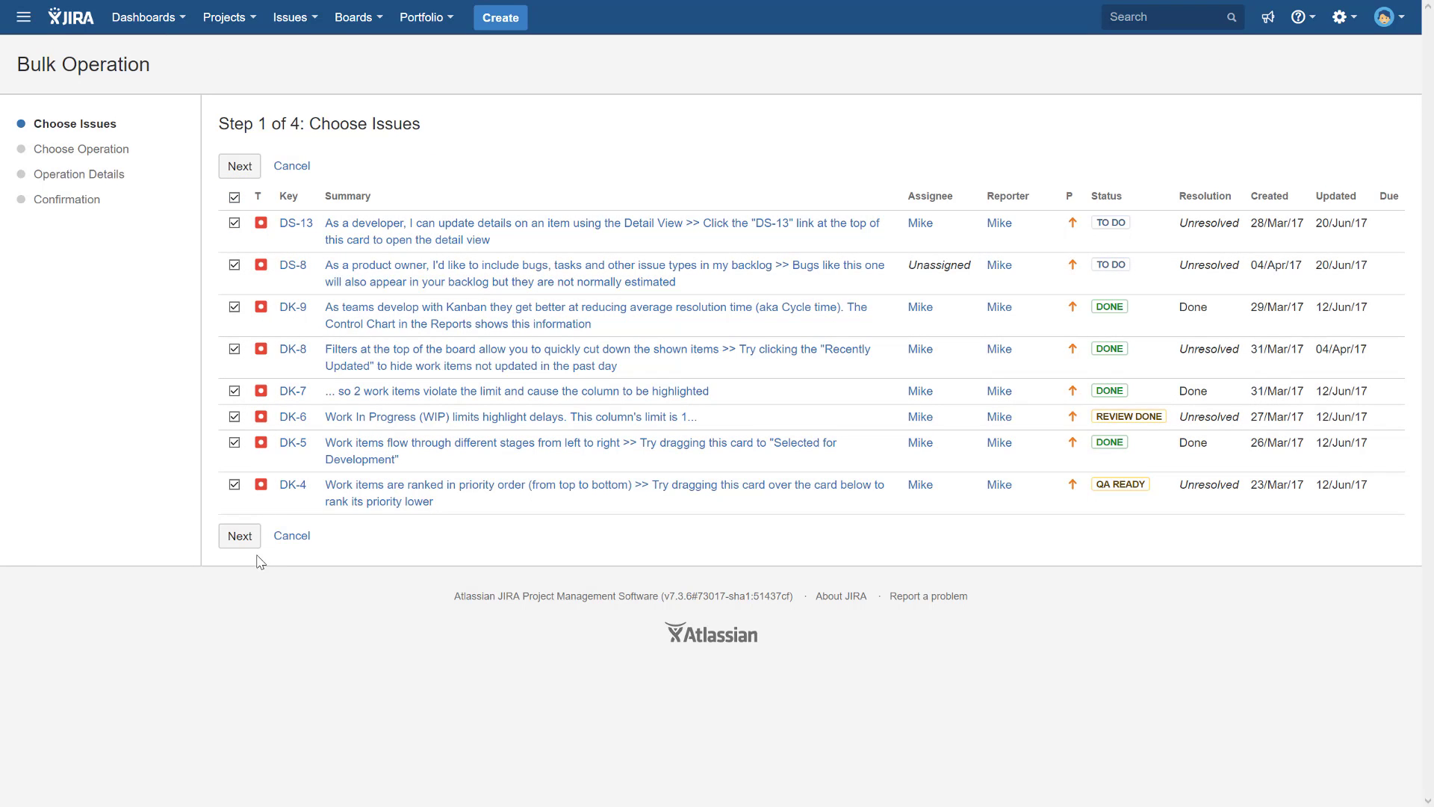
{"action": "left_click", "coordinate": [240, 536]}
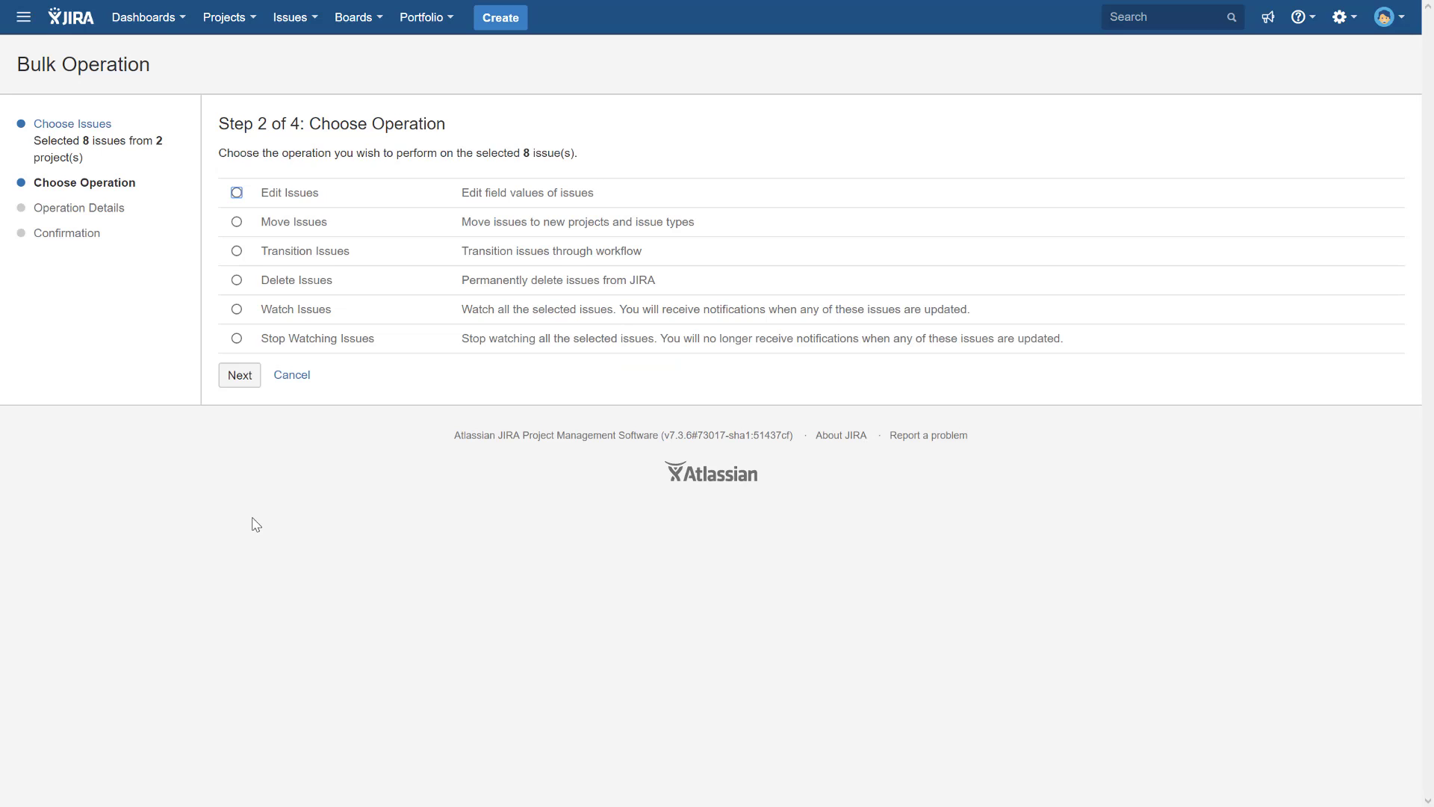
- Choose Edit Issues as the bulk operation and continue to the field options
{"action": "left_click", "coordinate": [237, 194]}
{"action": "left_click", "coordinate": [241, 381]}
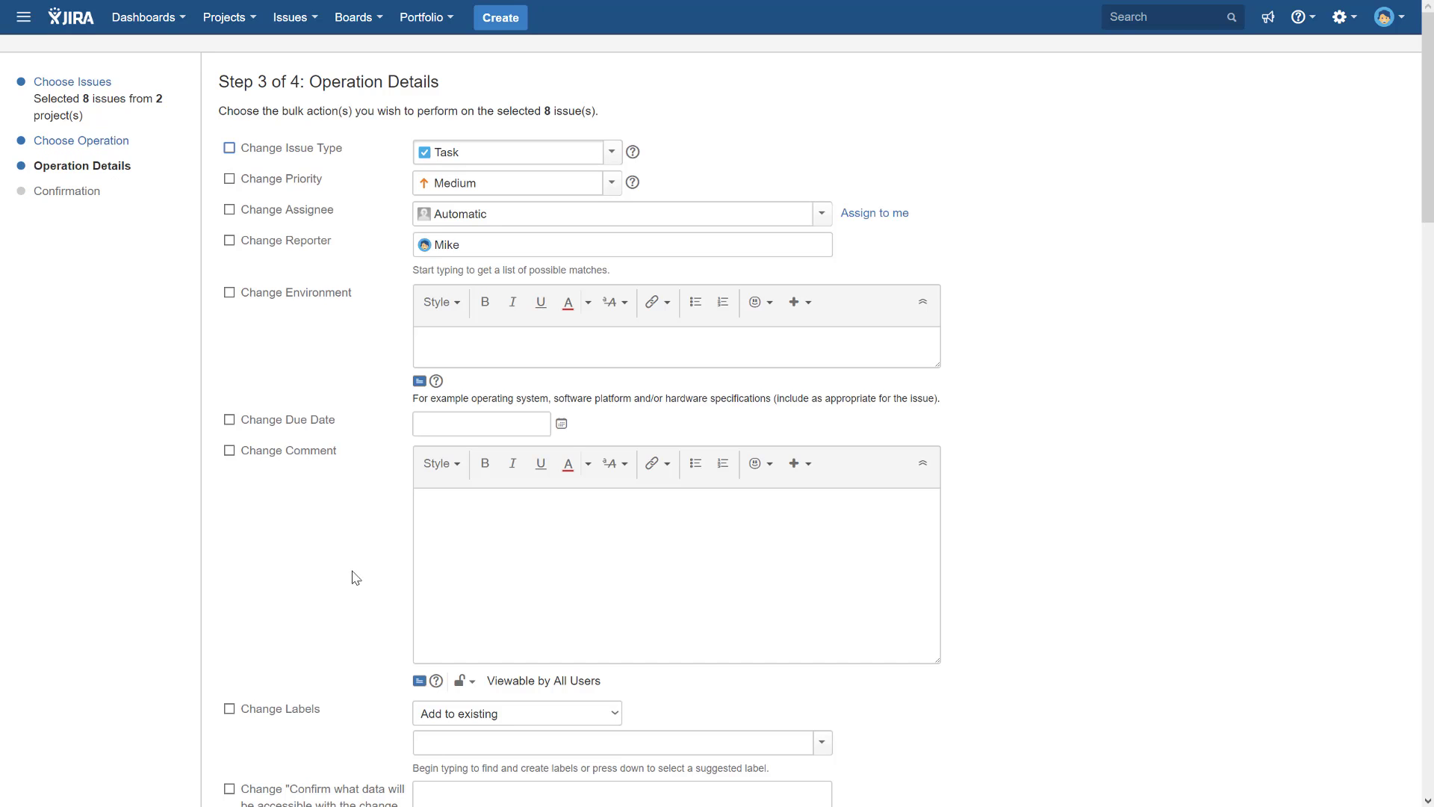
- Enable Change Assignee and pick John Tester as the new assignee
{"action": "left_click", "coordinate": [230, 212]}
{"action": "left_click", "coordinate": [822, 213]}
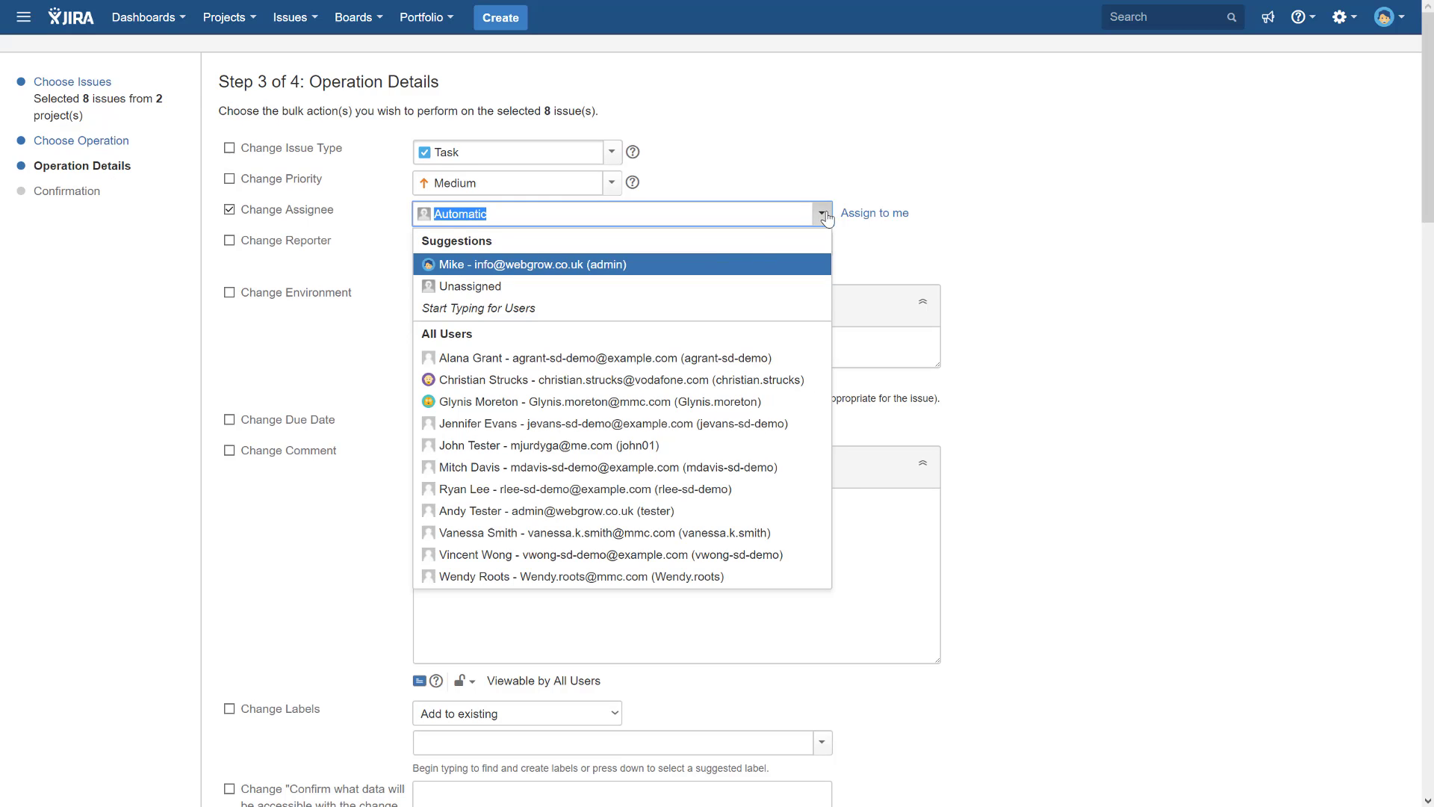
{"action": "left_click", "coordinate": [549, 445]}
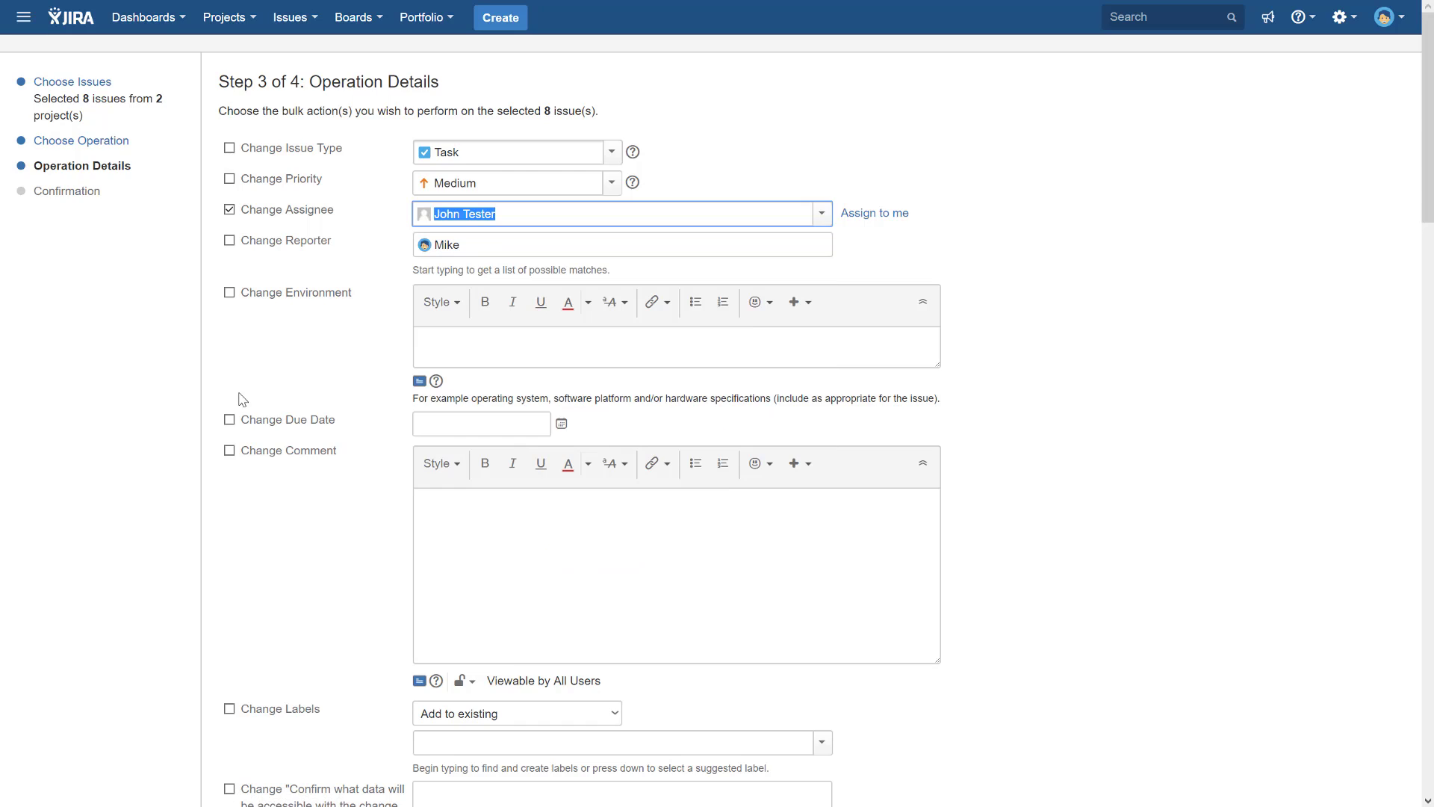
{"action": "scroll", "coordinate": [260, 405], "scroll_direction": "down", "scroll_amount": 1}
{"action": "scroll", "coordinate": [260, 404], "scroll_direction": "down", "scroll_amount": 5}
{"action": "scroll", "coordinate": [266, 426], "scroll_direction": "down", "scroll_amount": 4}
{"action": "scroll", "coordinate": [282, 501], "scroll_direction": "down", "scroll_amount": 3}
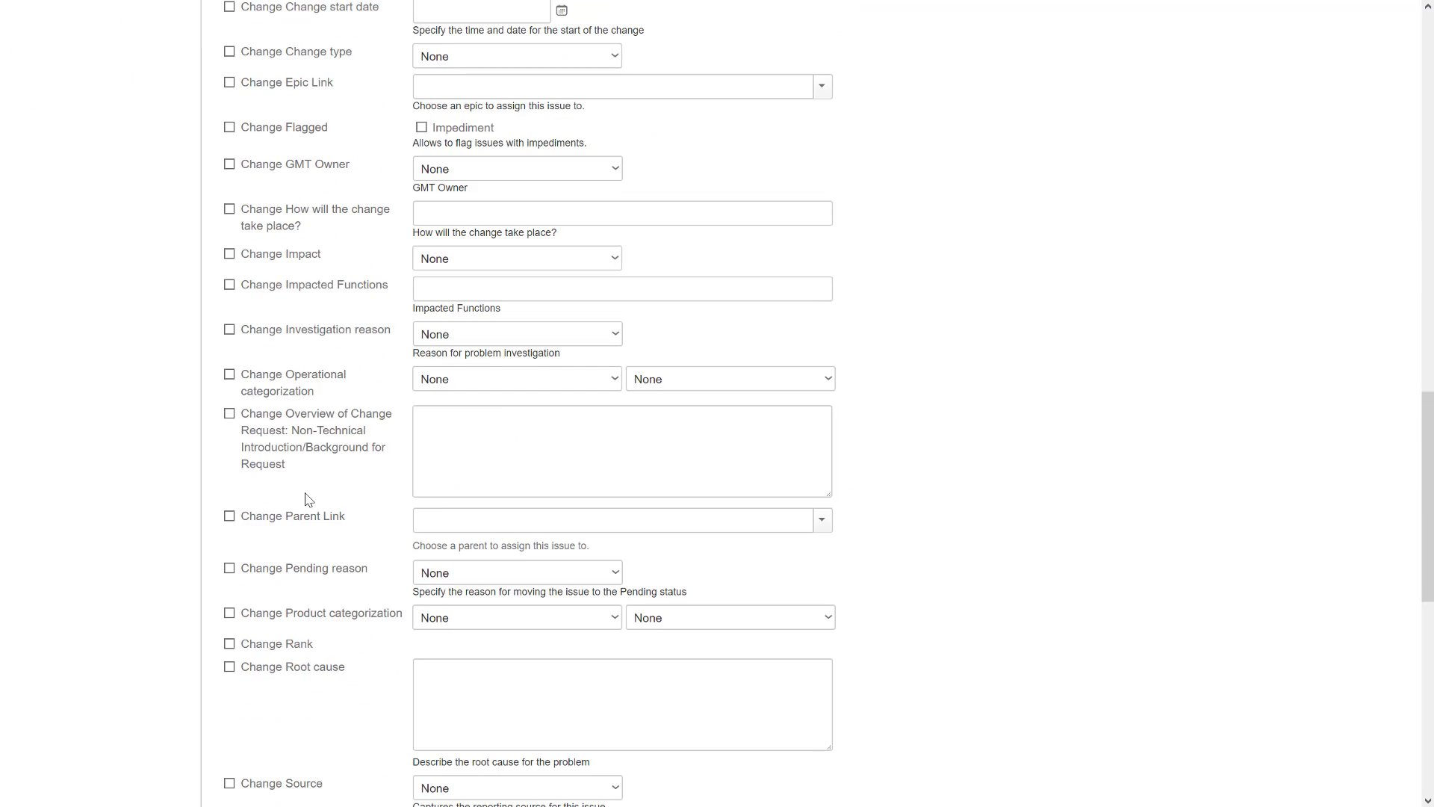
{"action": "scroll", "coordinate": [307, 500], "scroll_direction": "down", "scroll_amount": 4}
{"action": "scroll", "coordinate": [307, 507], "scroll_direction": "down", "scroll_amount": 3}
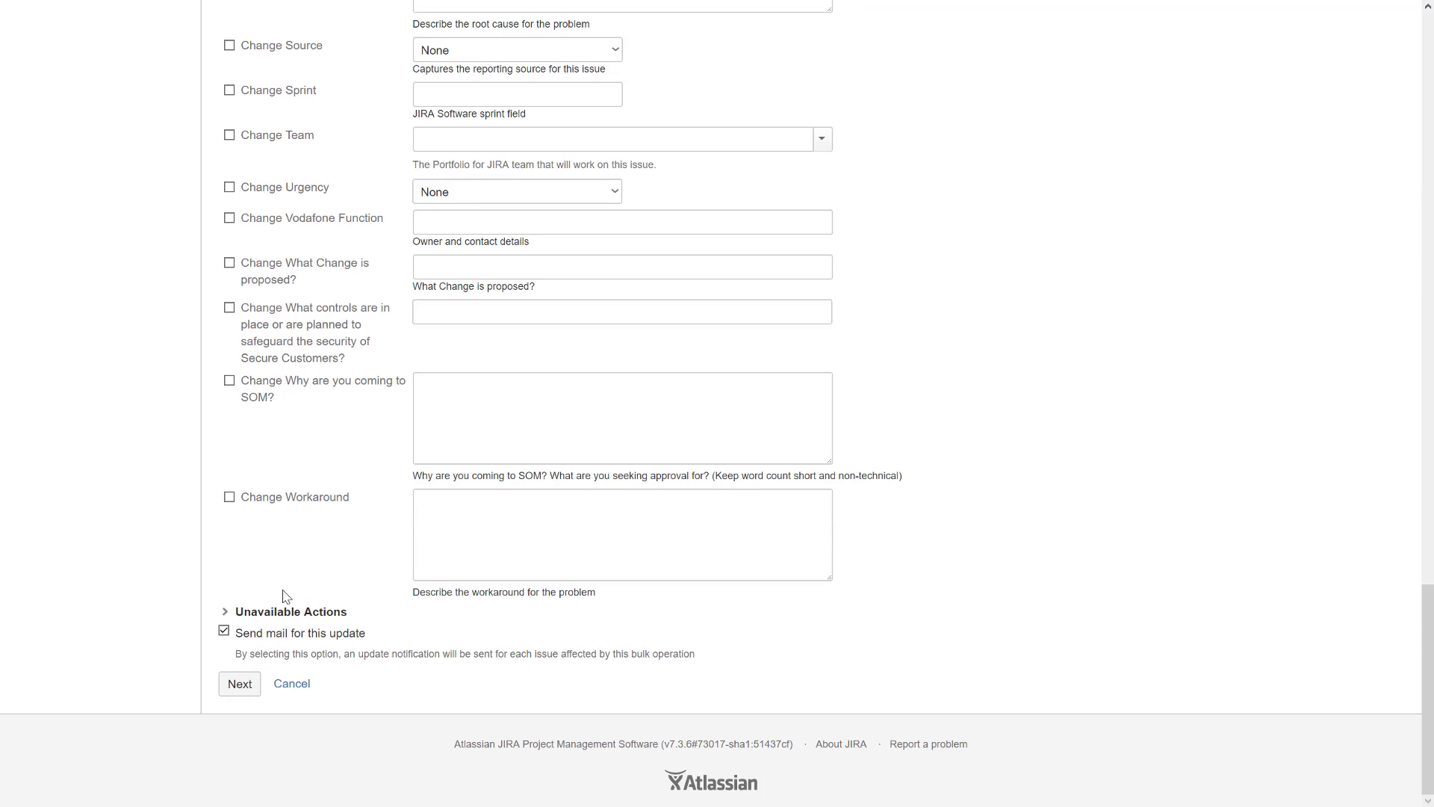
- Disable 'Send mail for this update' and continue to the confirmation step
{"action": "left_click", "coordinate": [223, 632]}
{"action": "left_click", "coordinate": [240, 685]}
{"action": "left_click", "coordinate": [241, 685]}
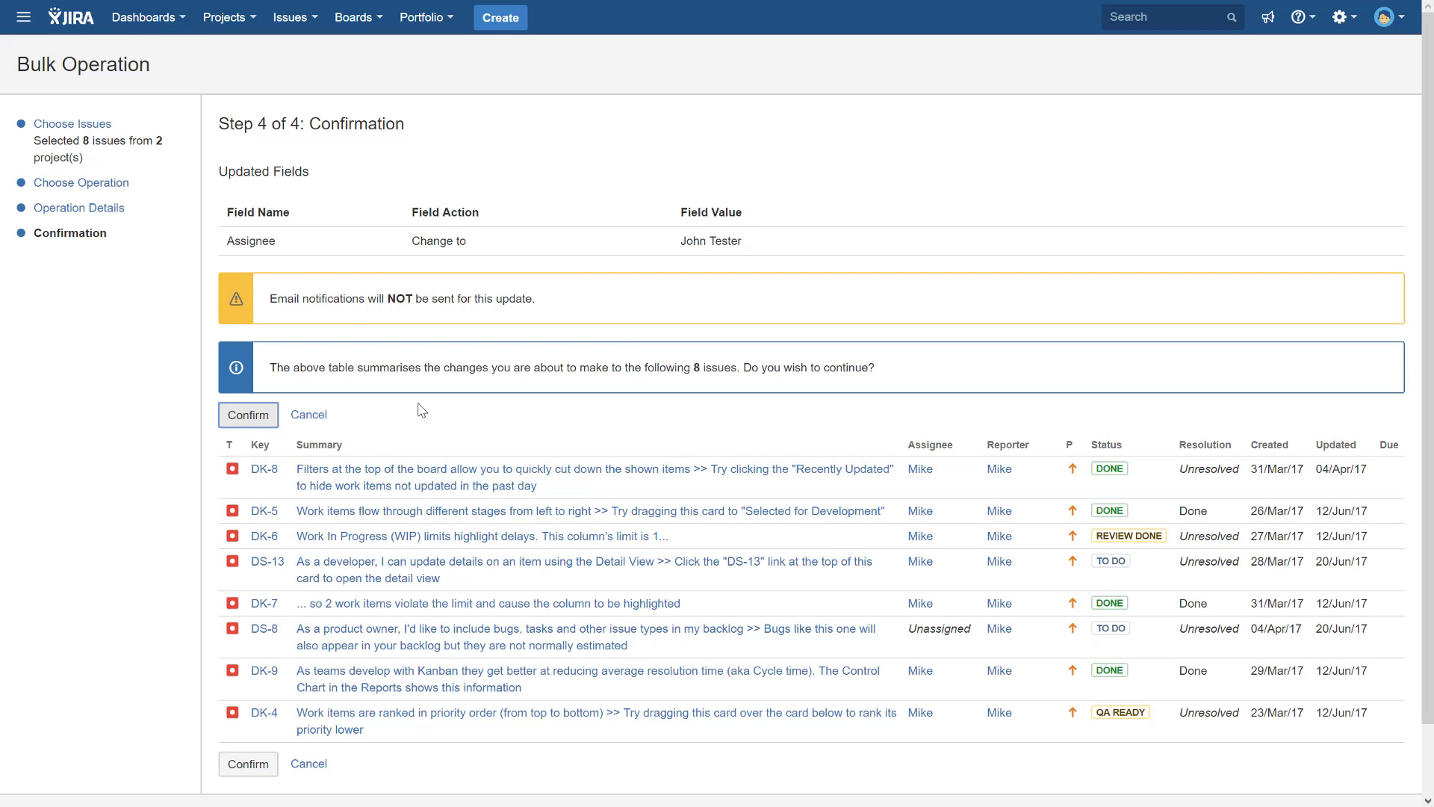
{"action": "scroll", "coordinate": [433, 434], "scroll_direction": "down", "scroll_amount": 1}
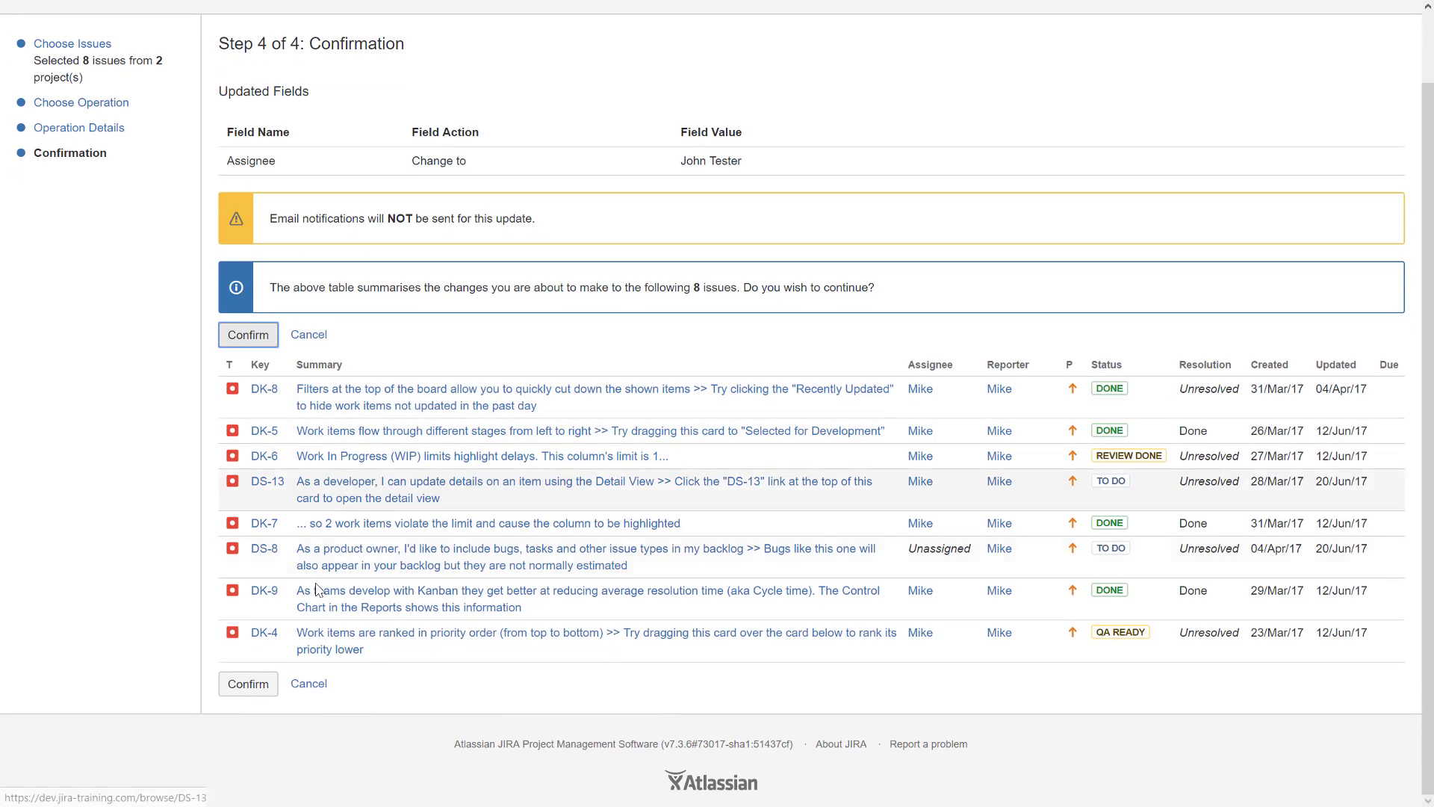
- Confirm the bulk reassignment and acknowledge completion once all 8 bugs show John Tester
{"action": "left_click", "coordinate": [256, 689]}
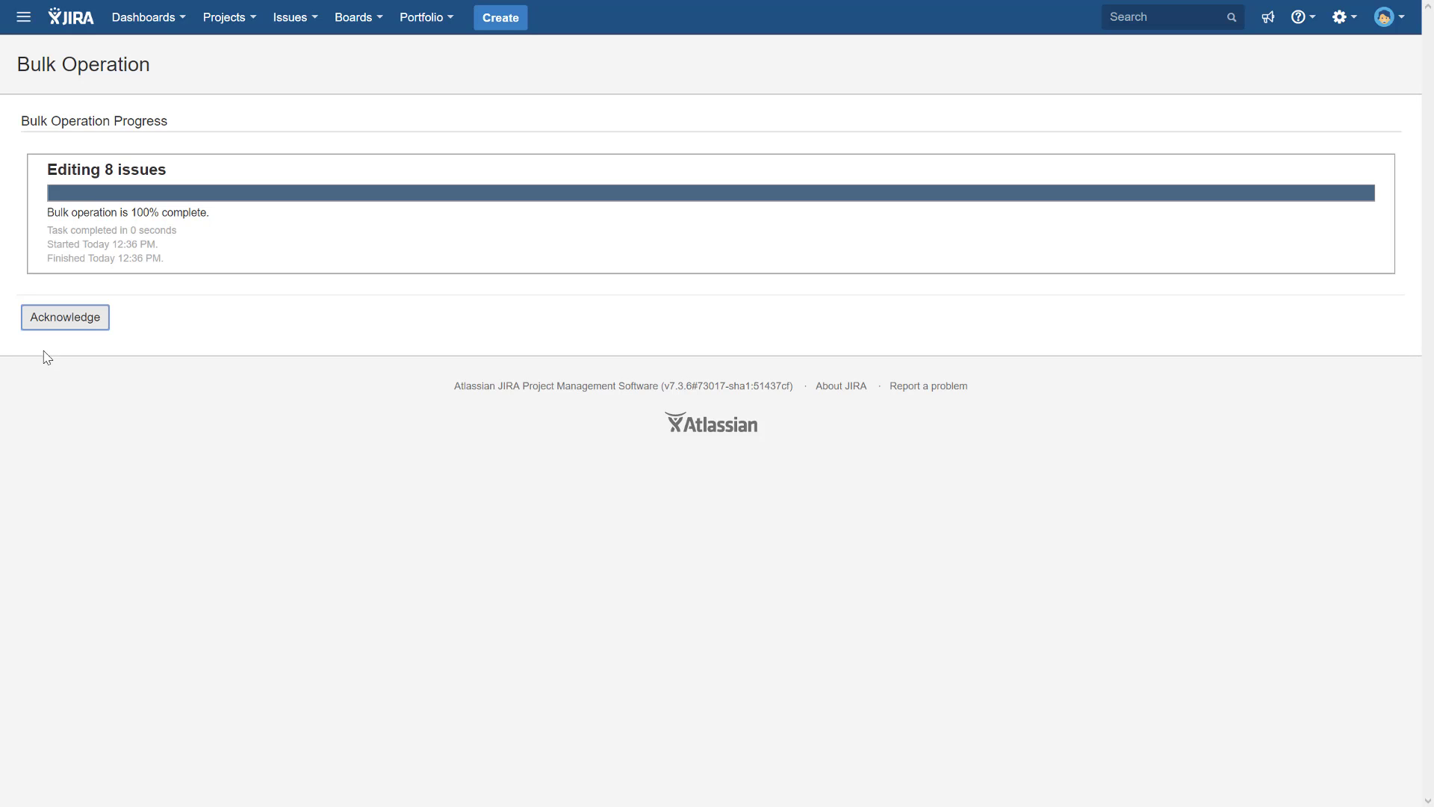
{"action": "left_click", "coordinate": [40, 326]}
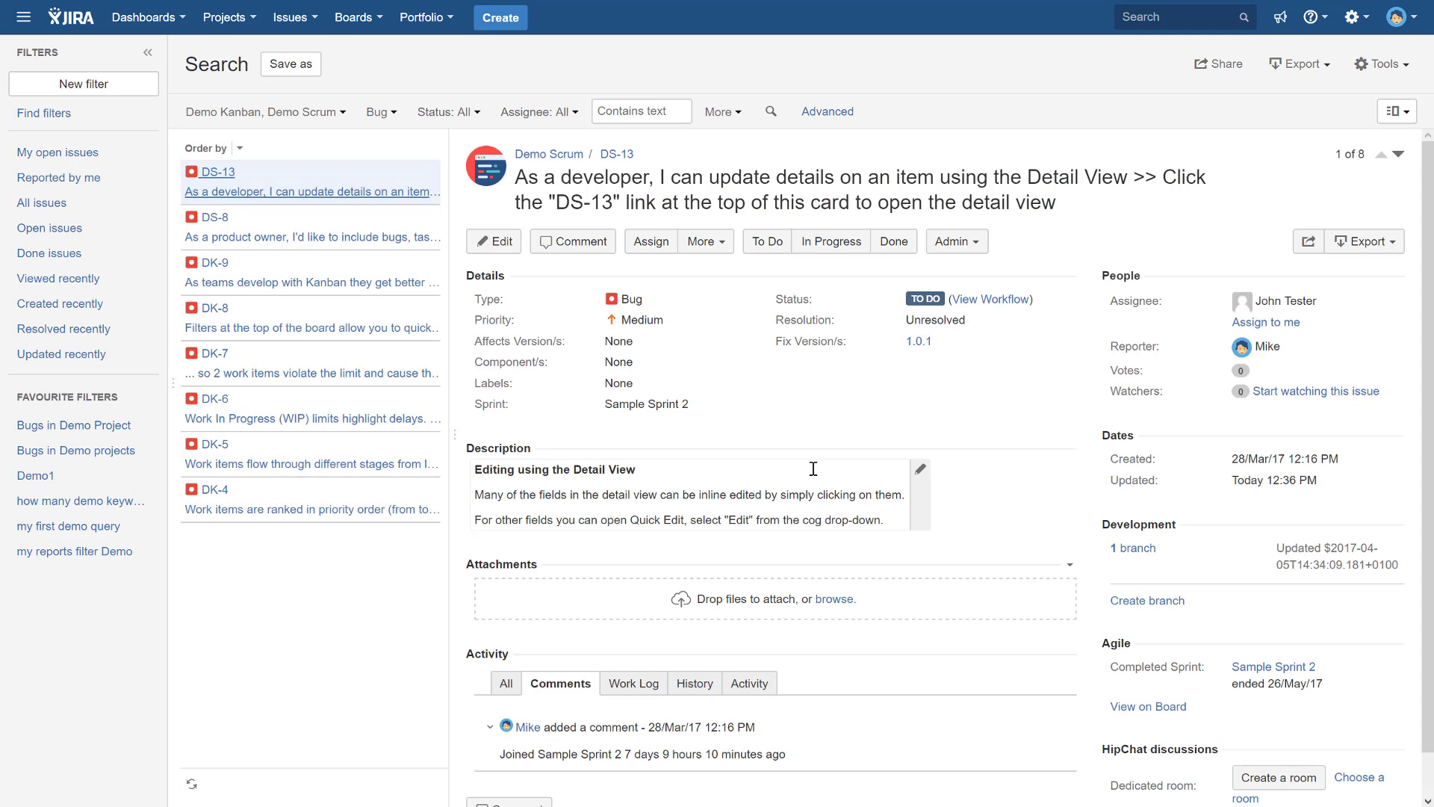